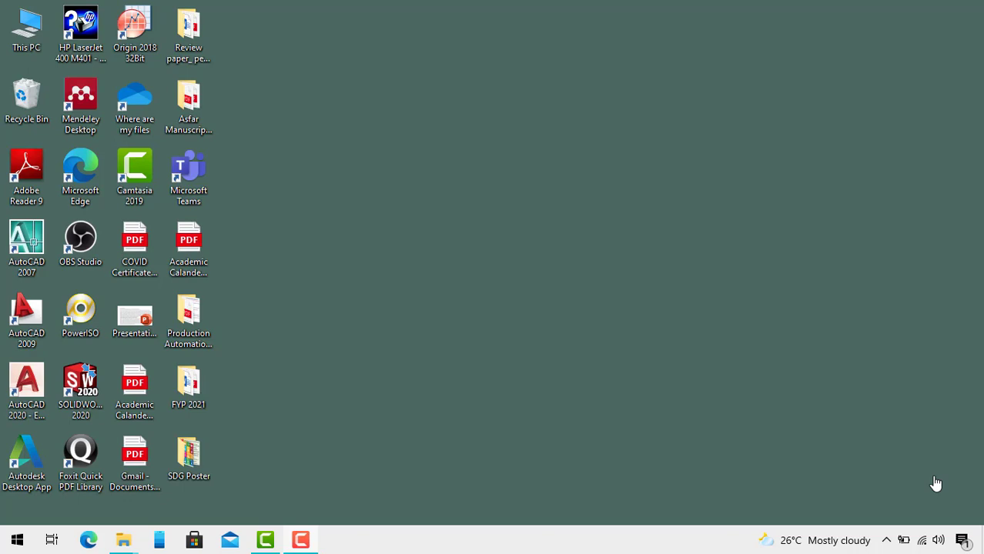
Run the VMware-workstation-full-10.0.2-1744117 installer from the VMWare Workstation v10.0.02 folder in CNC CADCAM on Local Disk (D:).
double_click(21, 29)
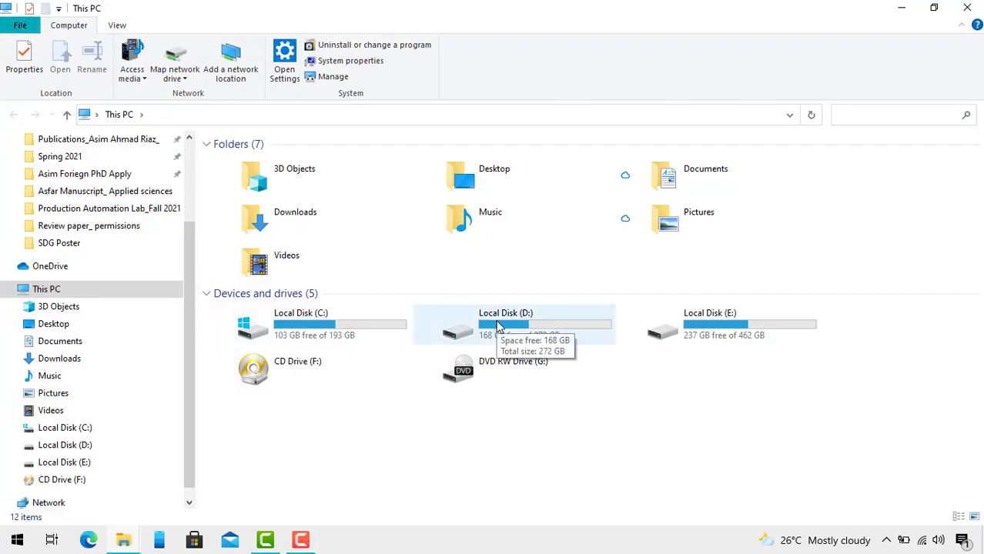
double_click(499, 326)
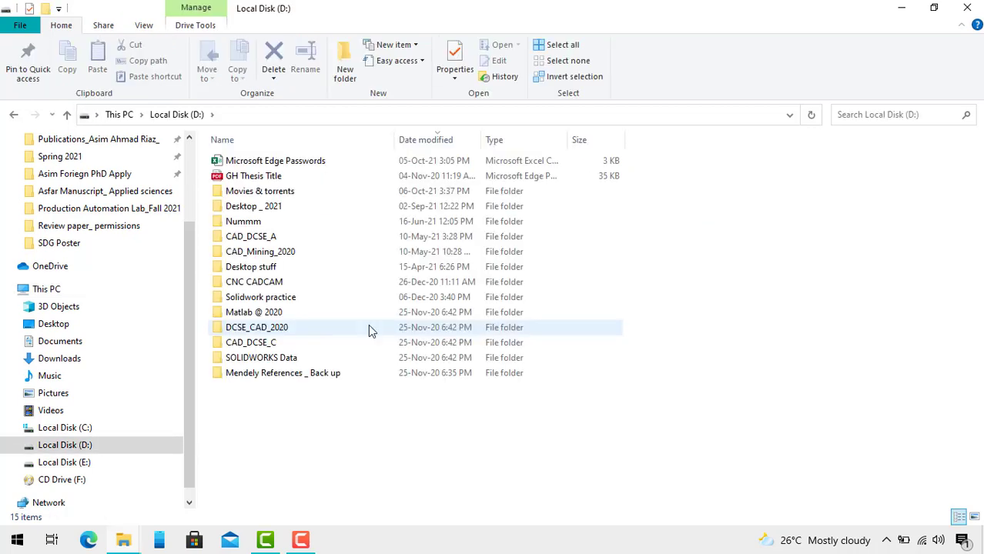
double_click(262, 284)
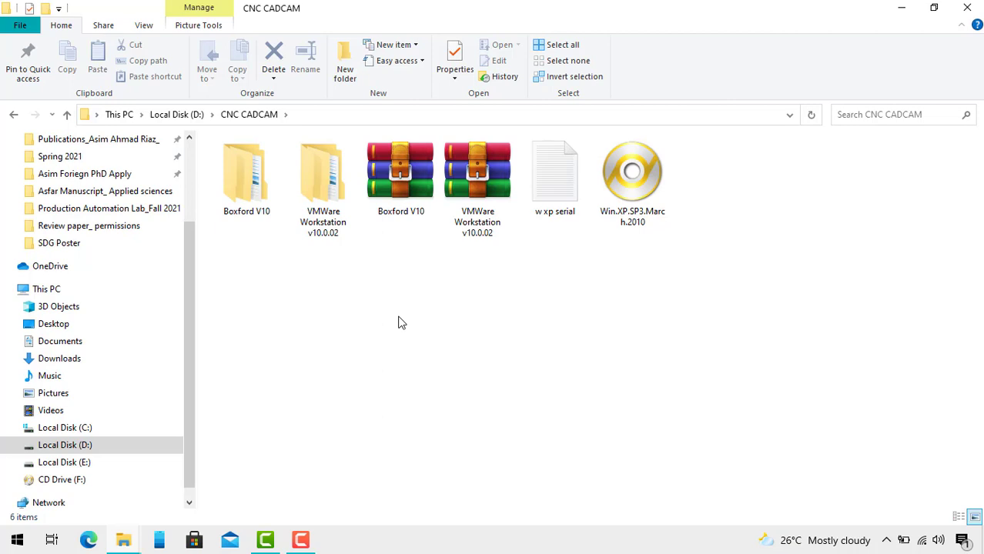
double_click(334, 235)
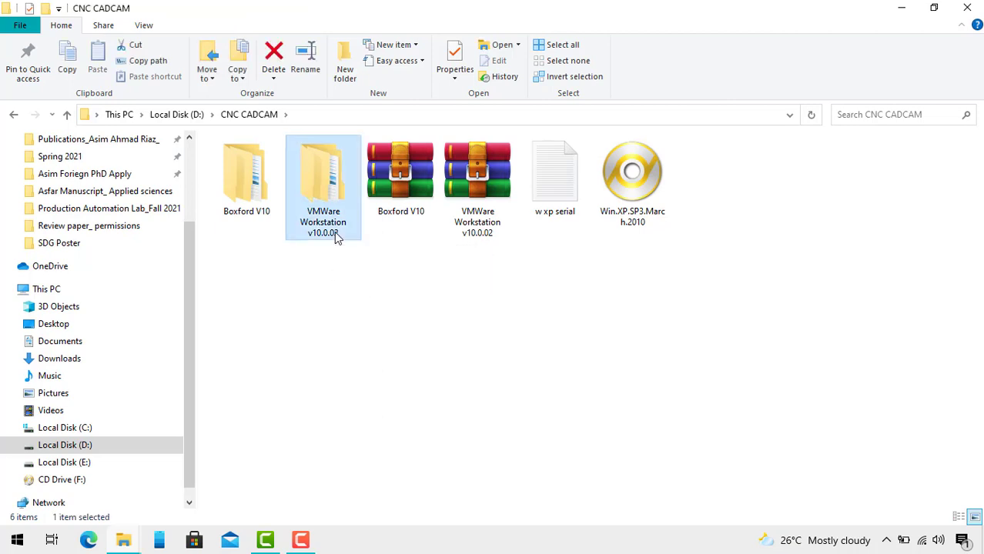
double_click(260, 162)
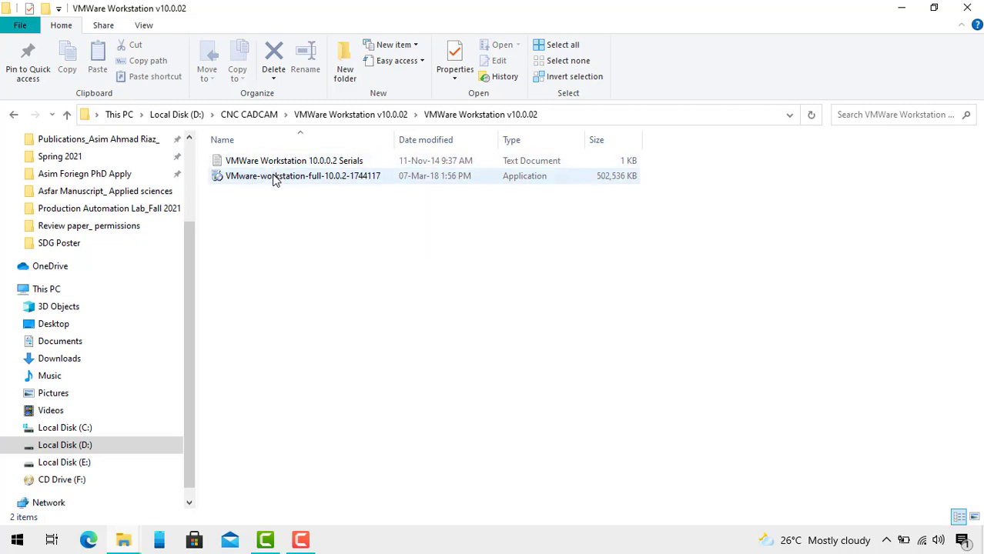
left_click(275, 179)
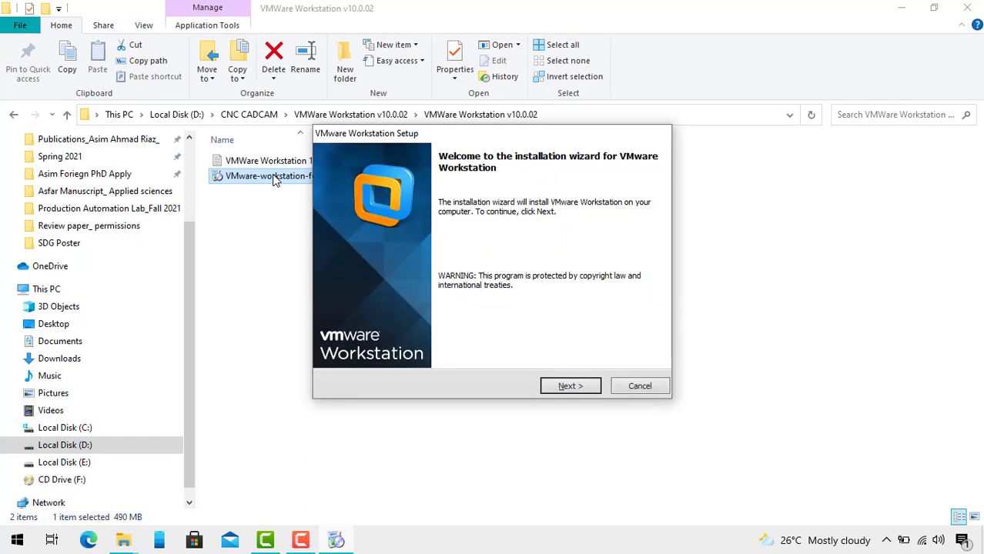
Start the VMware Workstation setup, accept the license agreement and choose the Typical setup type.
left_click(568, 386)
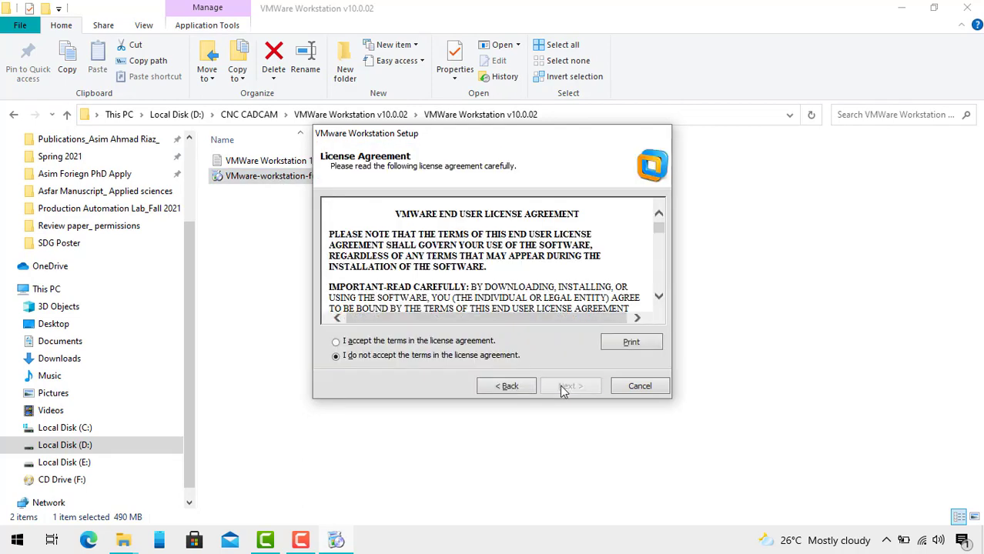
left_click(416, 344)
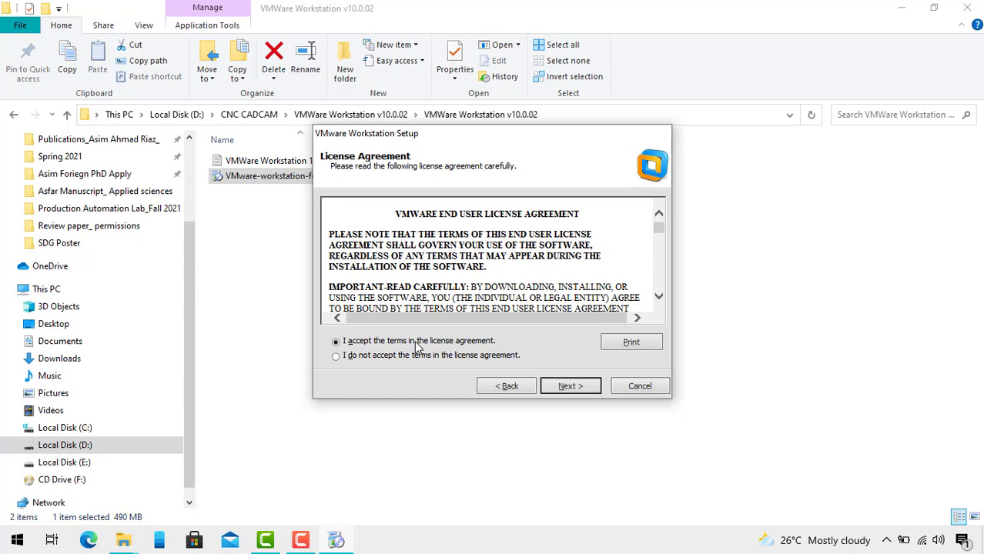
left_click(559, 390)
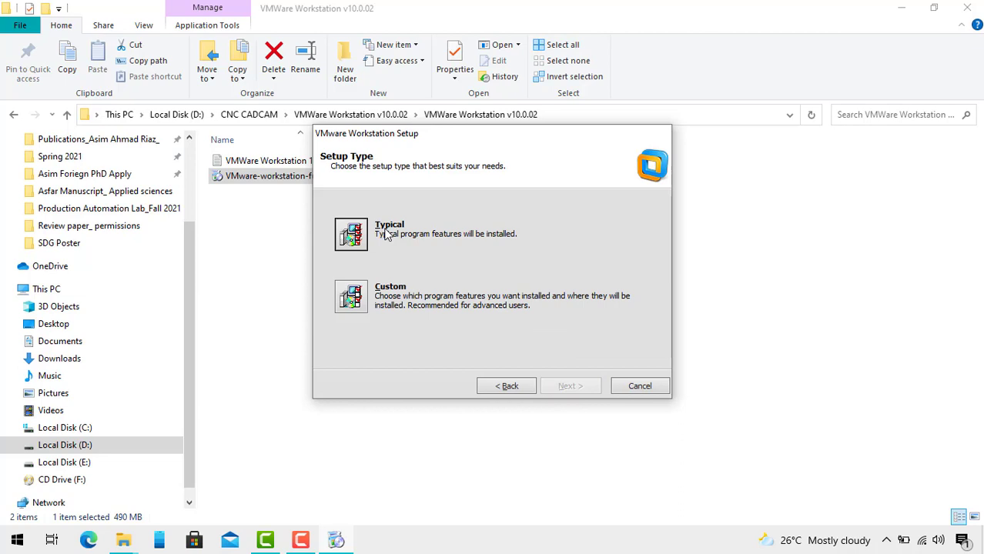
left_click(344, 241)
left_click(570, 389)
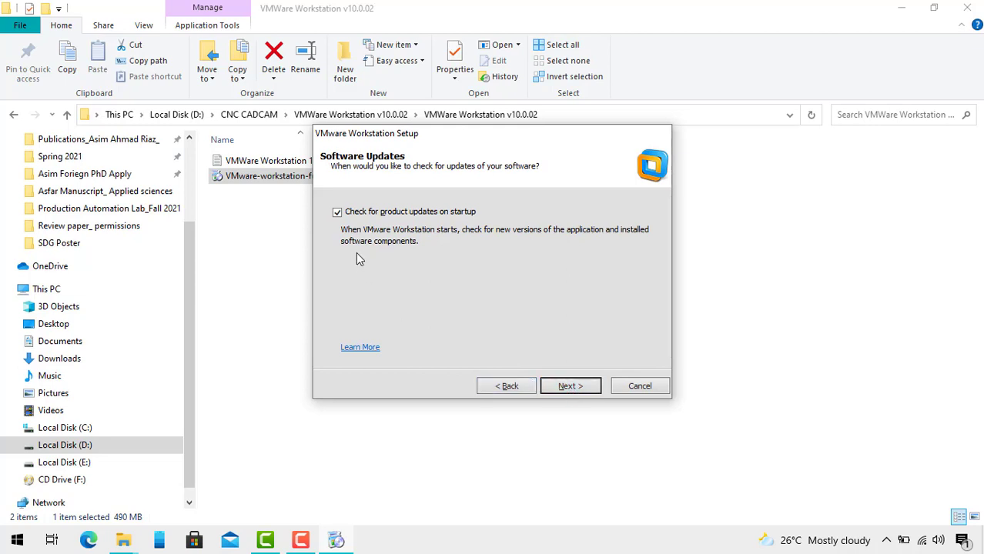
Disable the check for product updates on startup in the VMware Workstation setup.
left_click(557, 389)
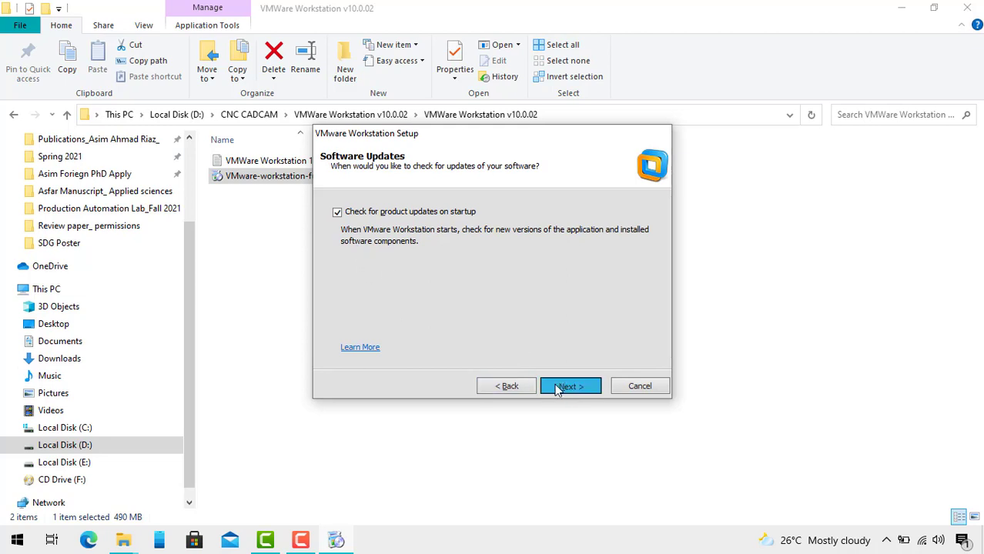
left_click(336, 213)
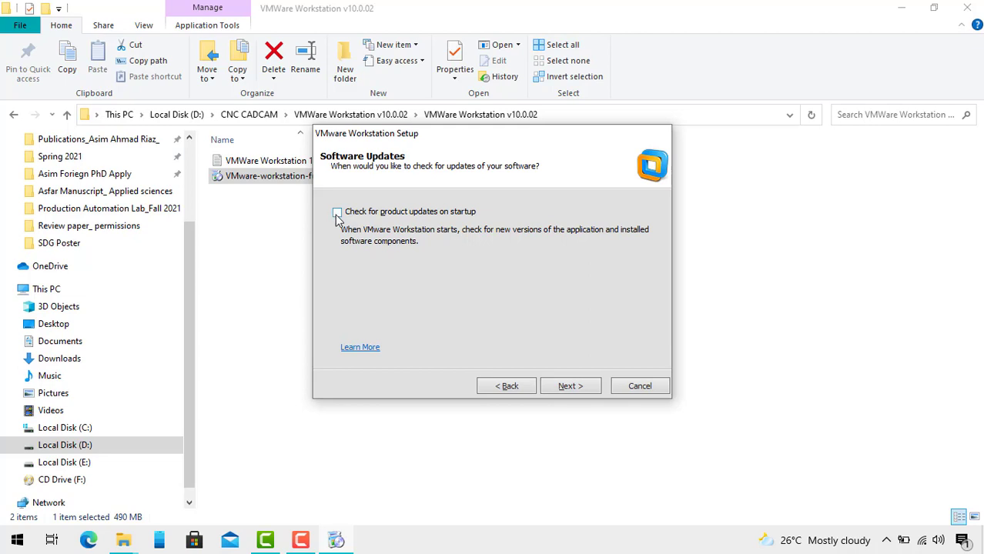
left_click(563, 386)
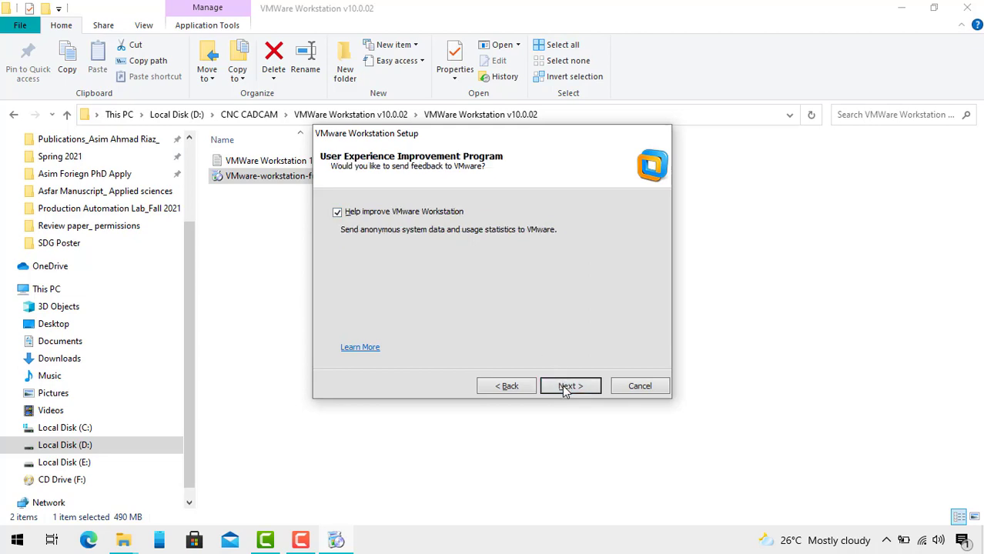
Keep Help improve VMware Workstation enabled, then install the program and finish the setup wizard.
left_click(337, 213)
left_click(337, 212)
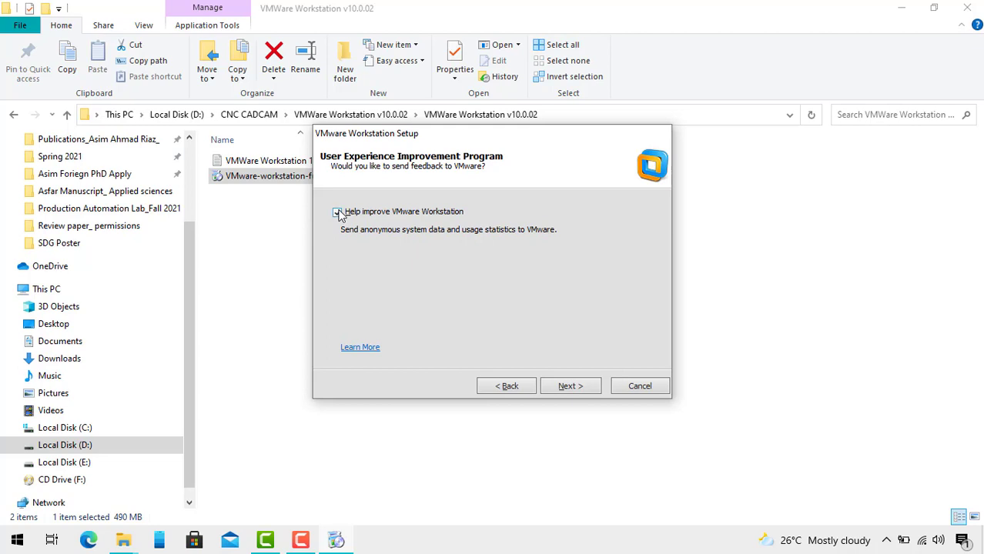
left_click(579, 387)
left_click(579, 387)
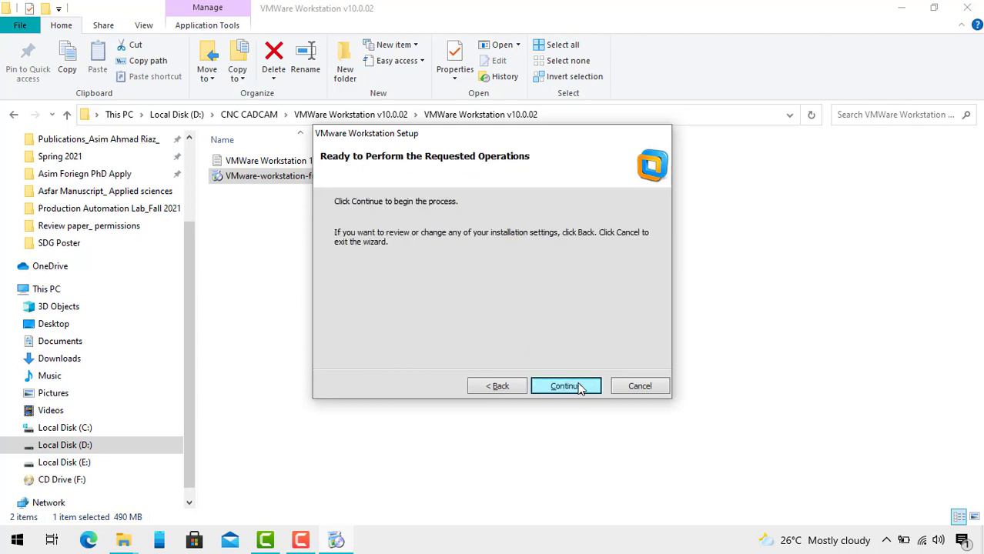
left_click(579, 387)
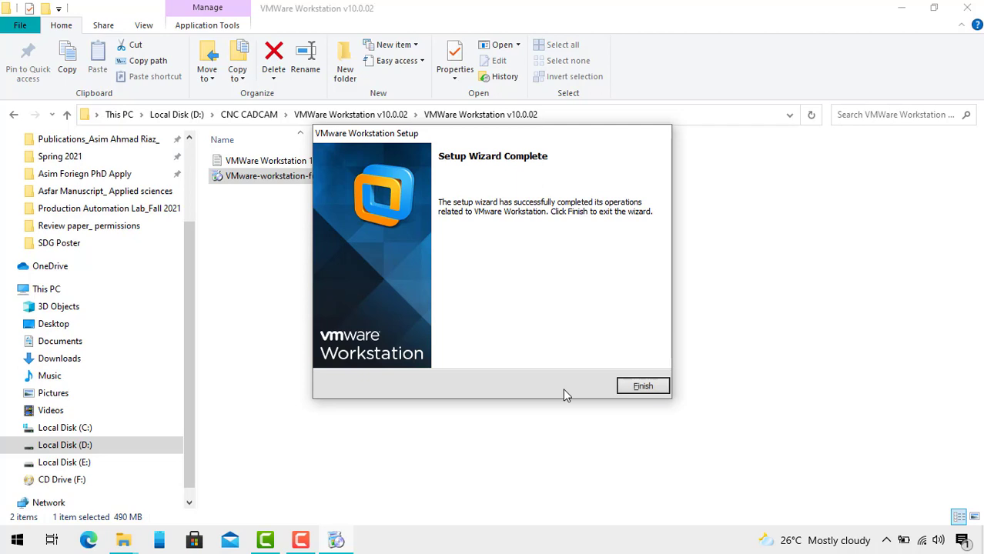
left_click(638, 391)
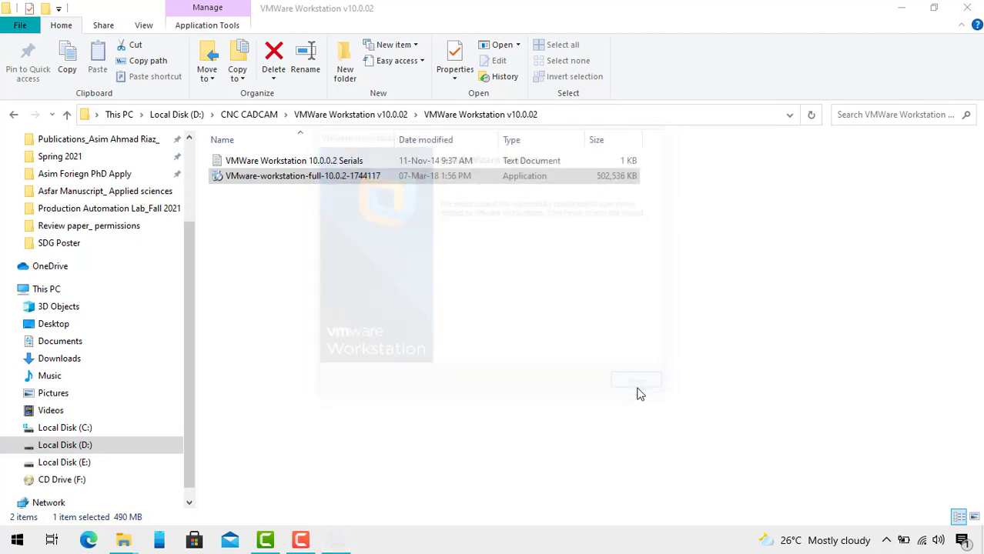
Launch VMware Workstation from the desktop and run it without getting compatibility help.
left_click(899, 8)
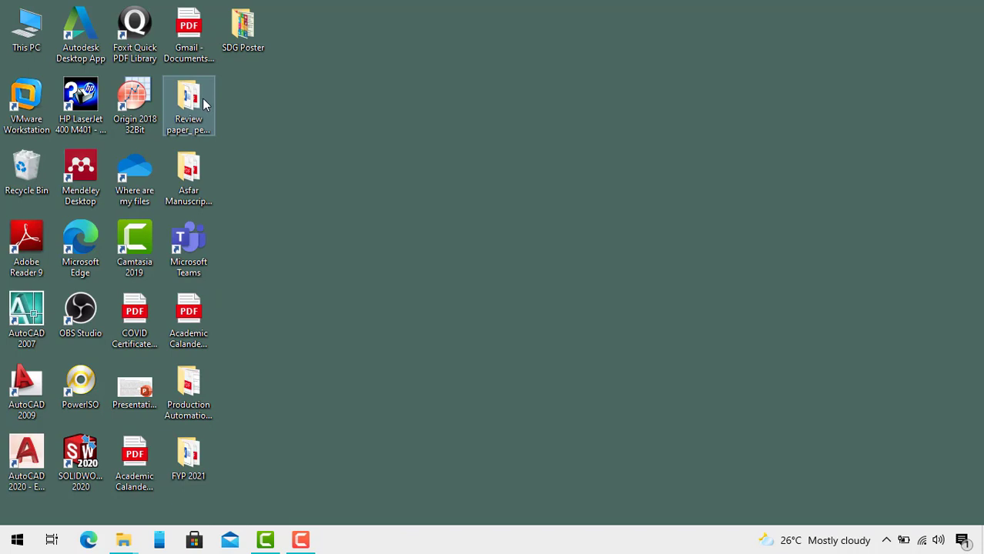
double_click(36, 130)
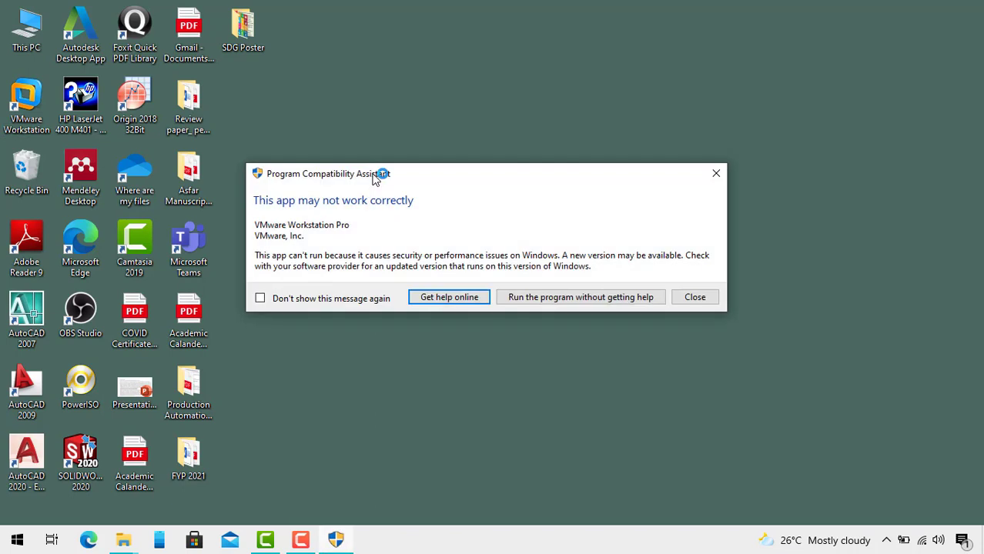
left_click(576, 301)
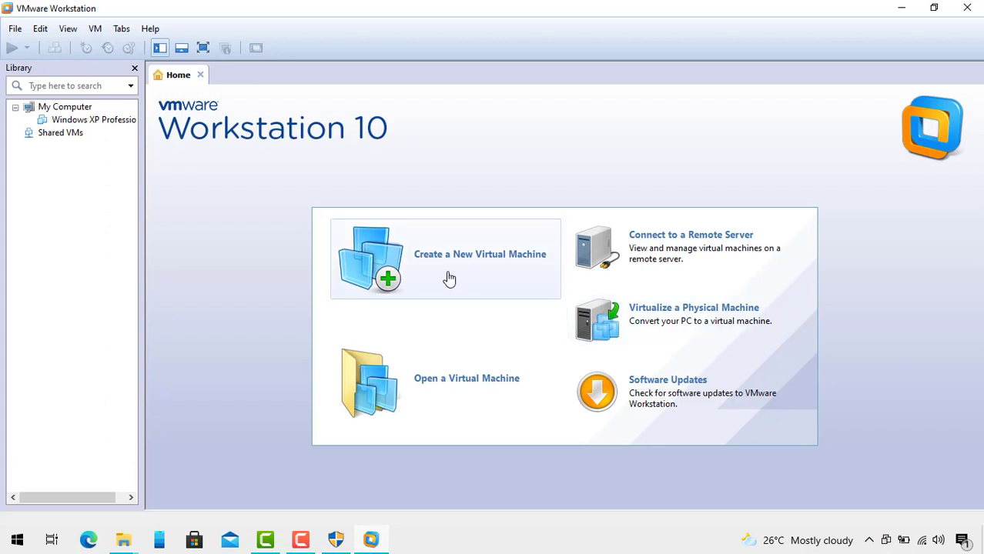
Start a new virtual machine with the Typical configuration, using Win.XP.SP3.March.2010.iso from D:\CNC CADCAM as the installer disc image.
left_click(449, 278)
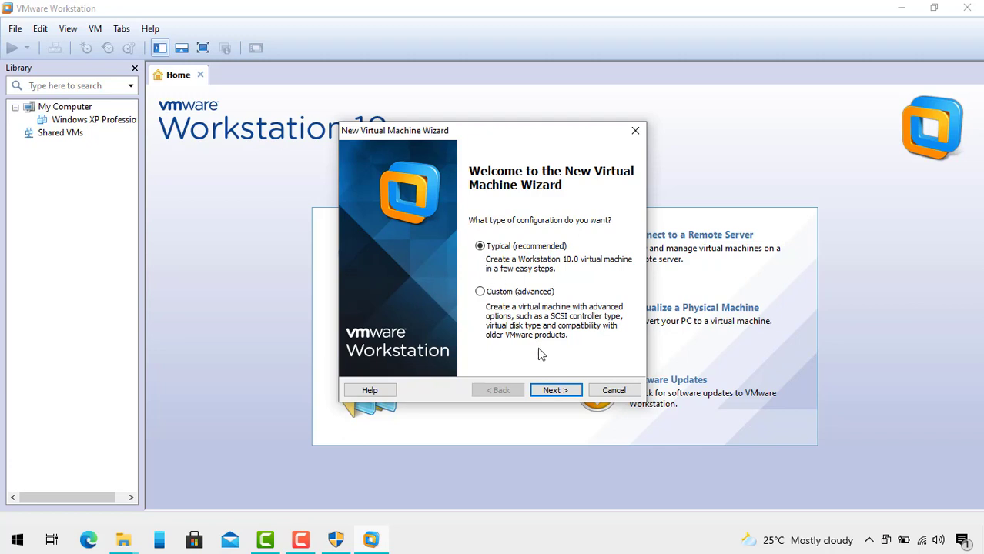
left_click(550, 391)
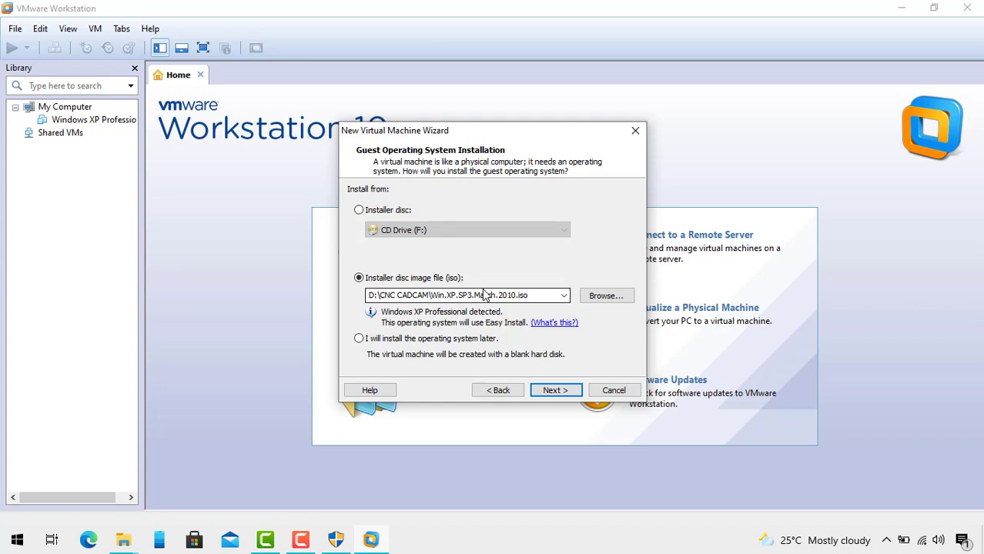
left_click(606, 296)
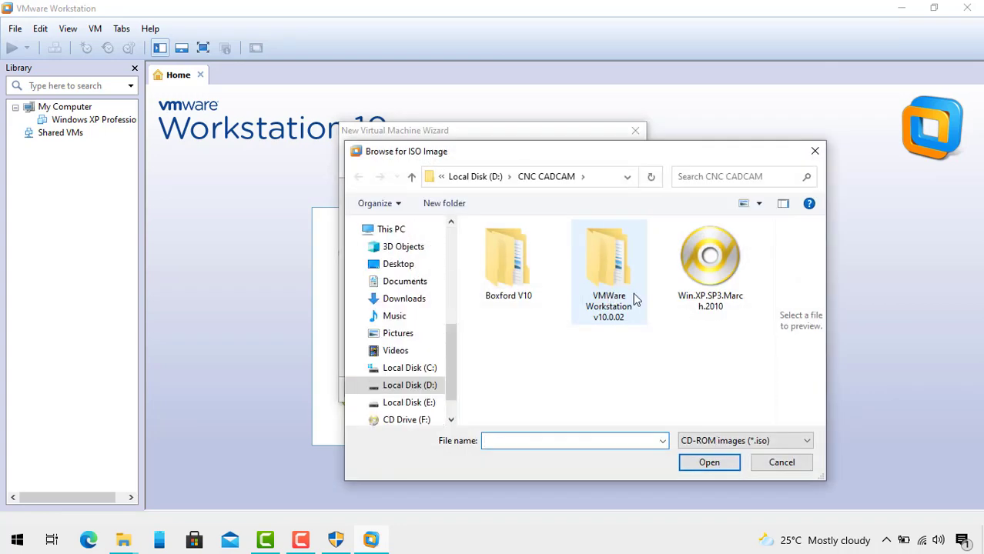
left_click(697, 288)
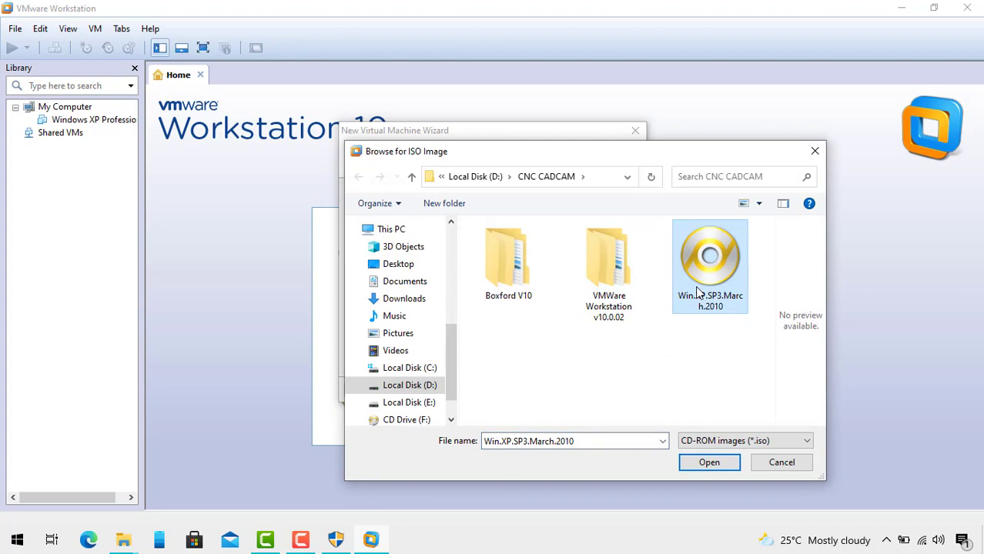
left_click(703, 466)
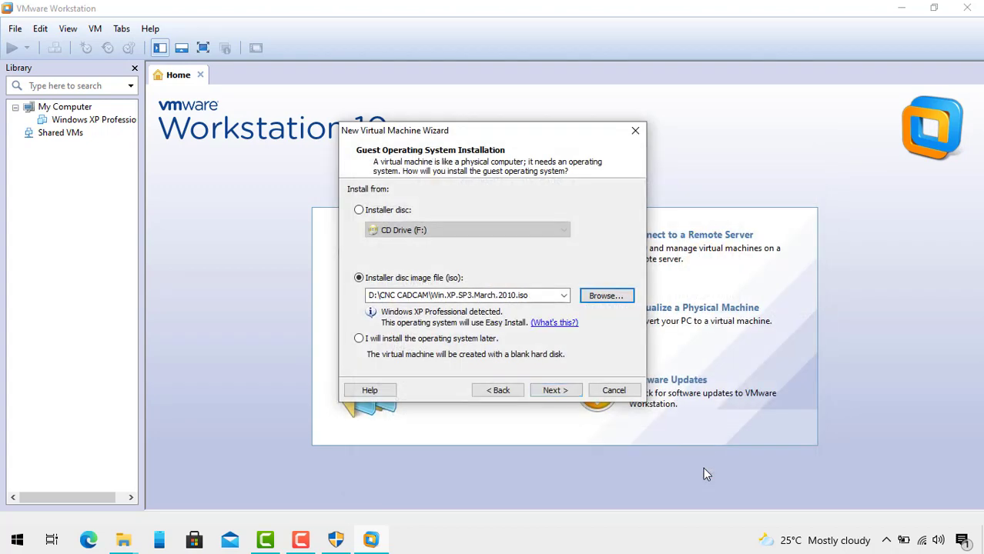
left_click(567, 392)
left_click(567, 393)
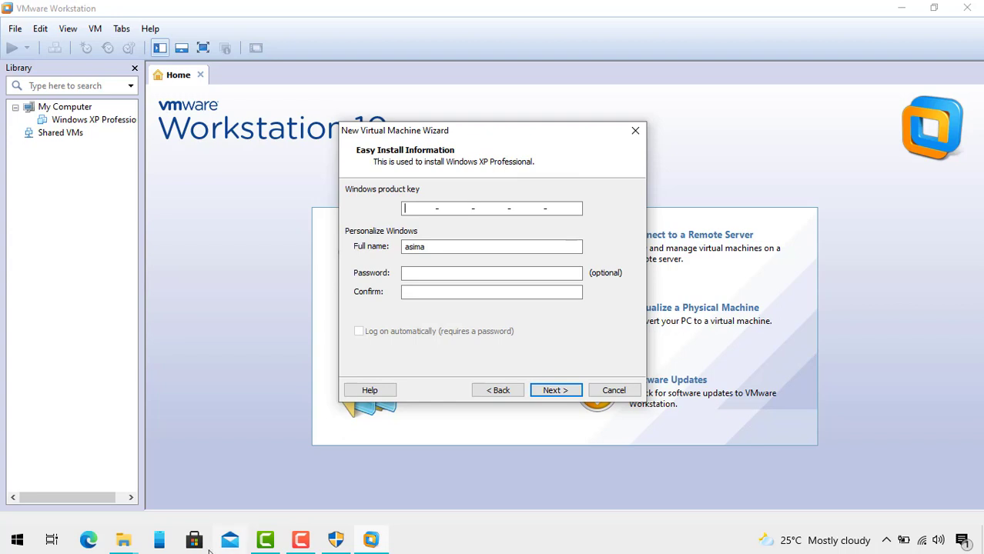
Switch to File Explorer, return to the CNC CADCAM folder and open the w xp serial text file.
left_click(129, 541)
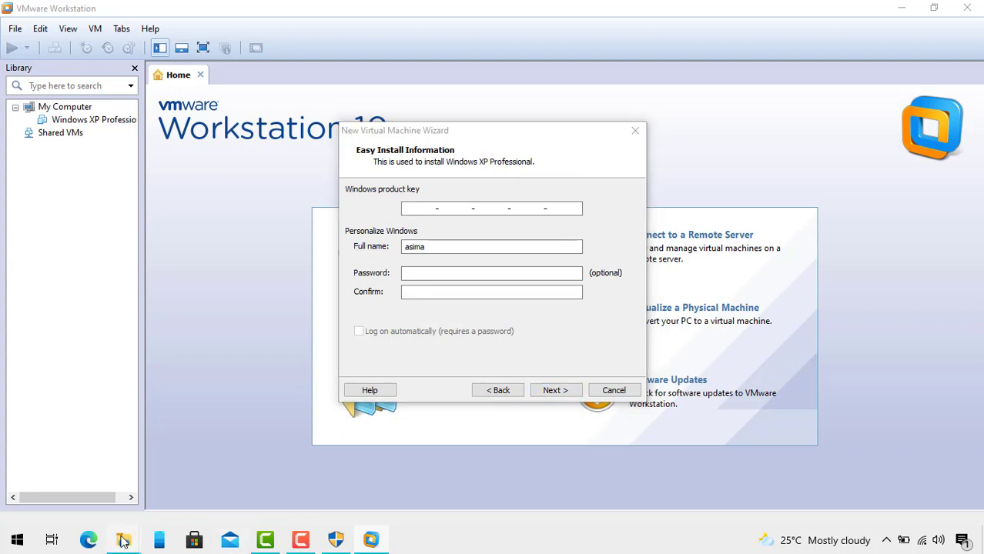
mouse_move(122, 541)
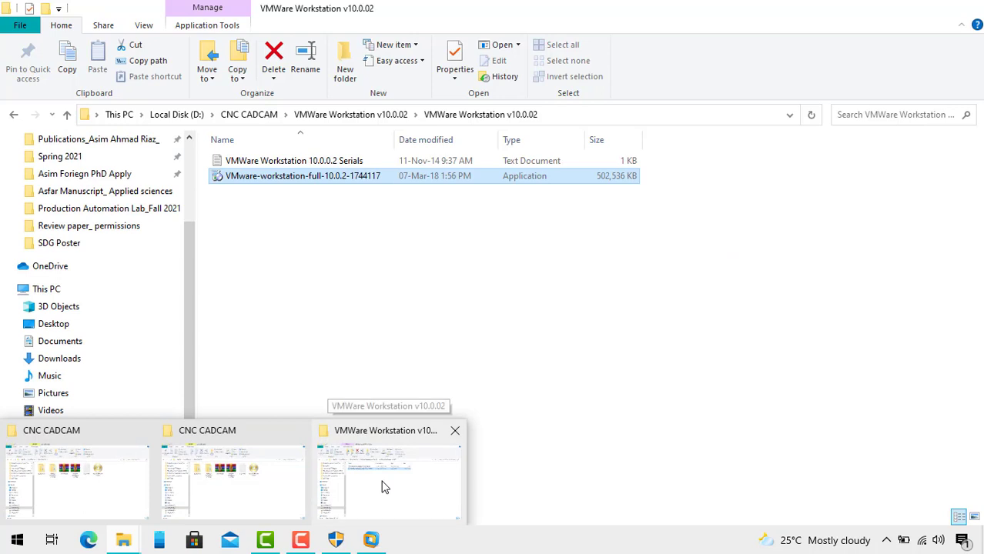
left_click(385, 487)
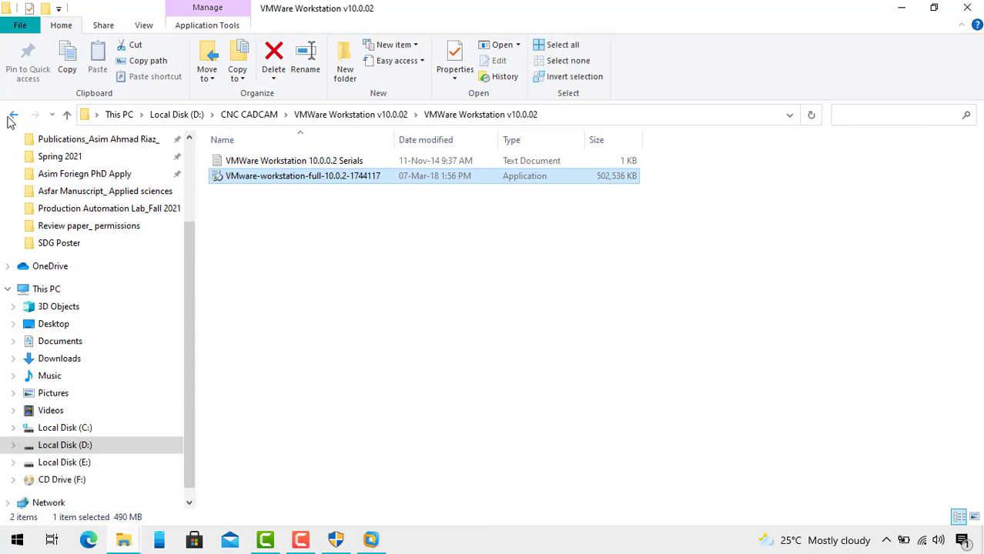
left_click(12, 115)
left_click(12, 116)
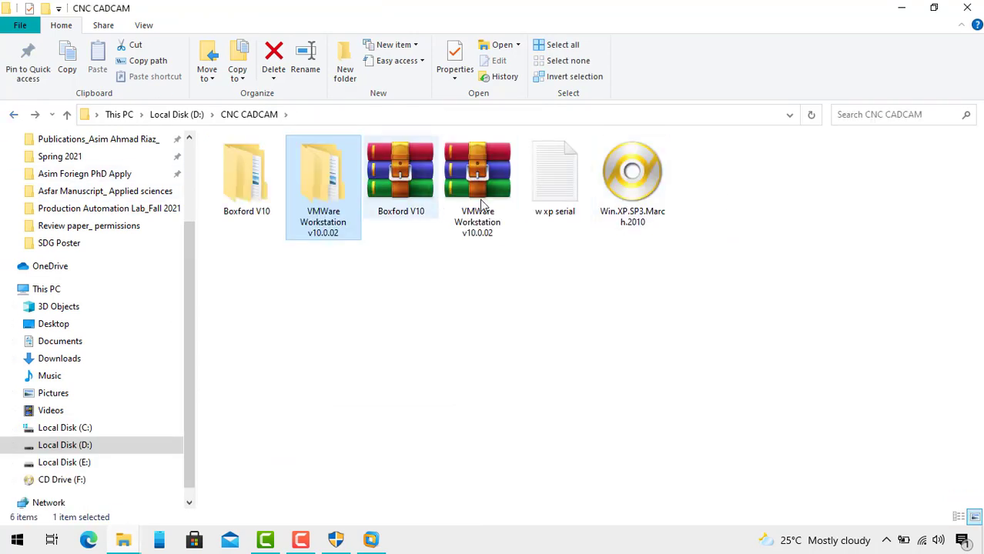
left_click(543, 204)
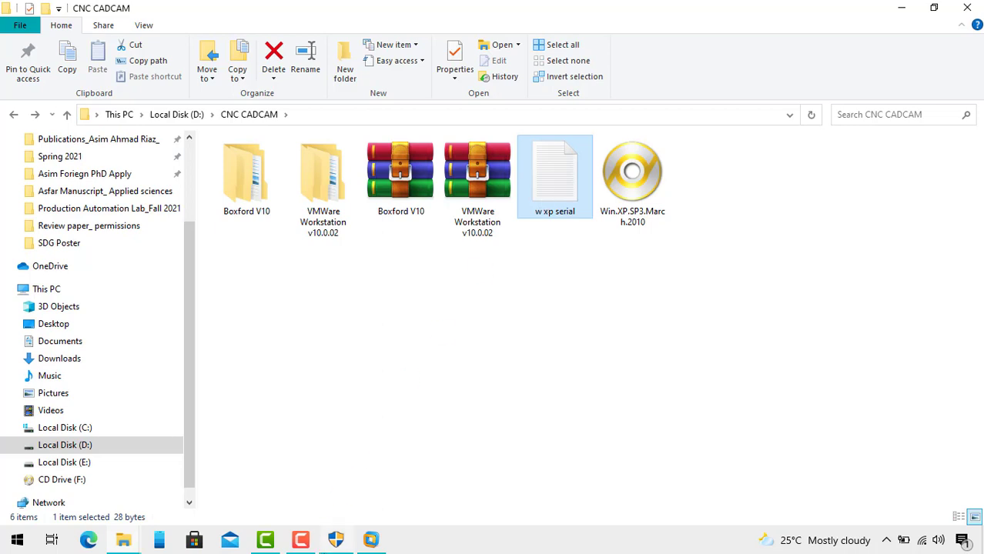
mouse_move(337, 545)
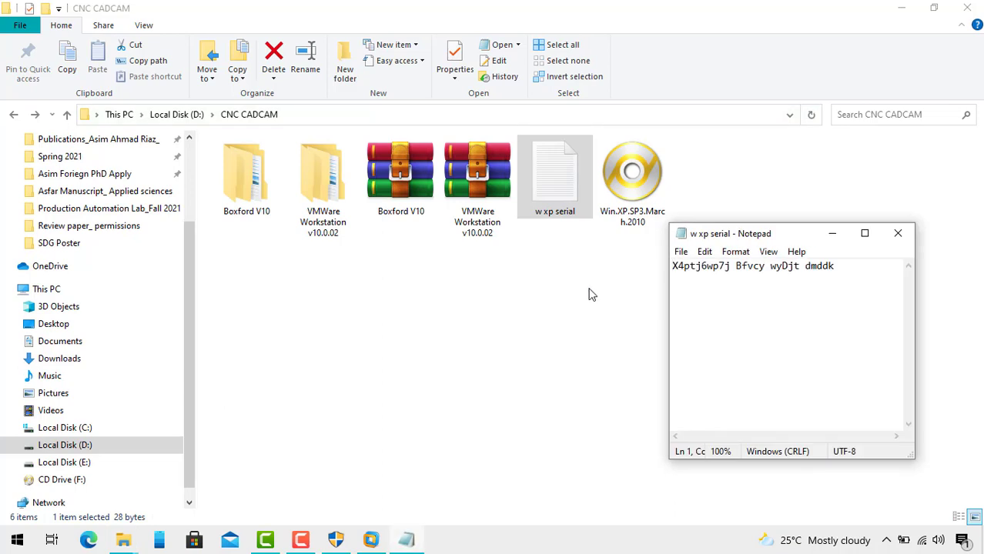
Copy the product key from the text file into the Windows product key field of VMware's New Virtual Machine Wizard.
left_click_drag(841, 266, 662, 275)
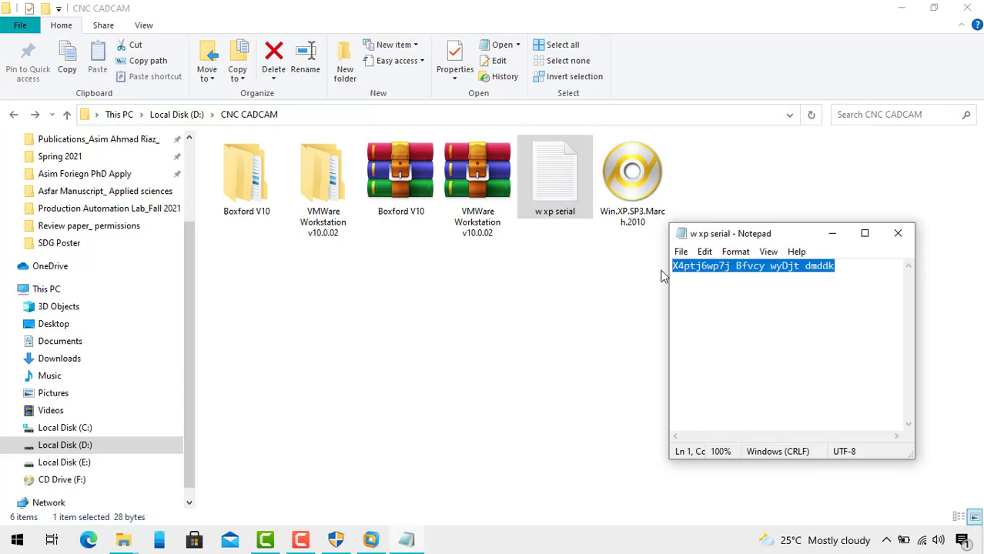
left_click(372, 541)
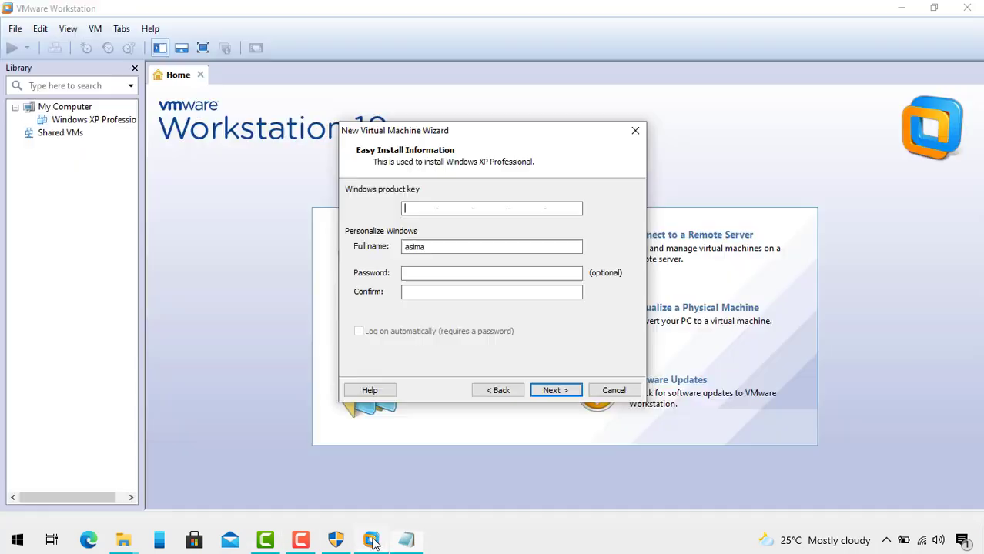
key("ctrl+v")
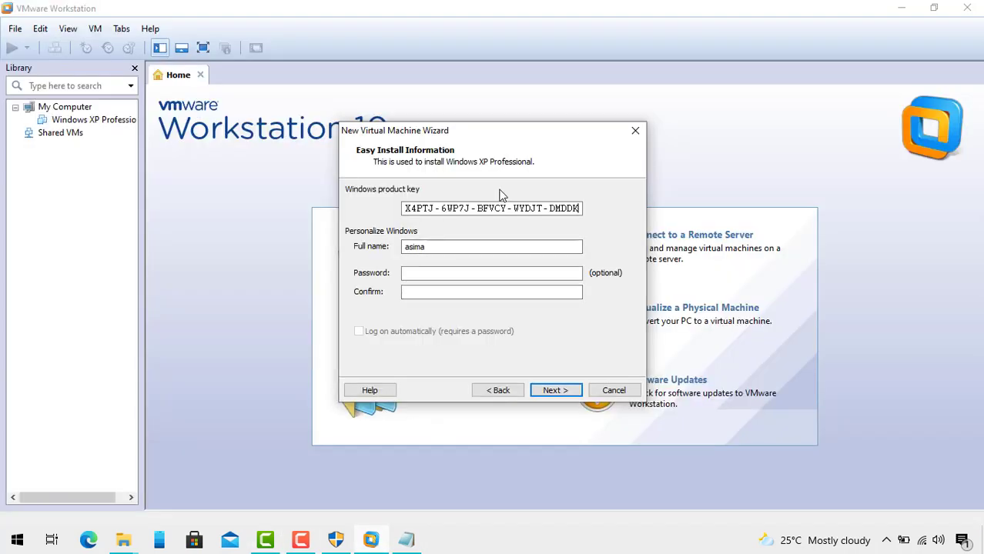
Set the Windows full name to CNC without a password and accept the default virtual machine name and location.
left_click_drag(434, 246, 396, 246)
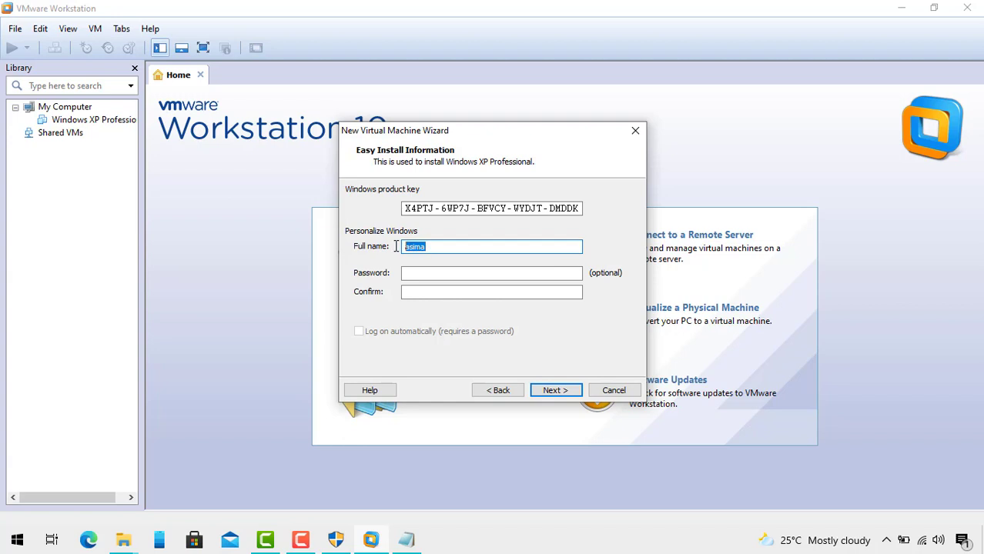
type("CNC")
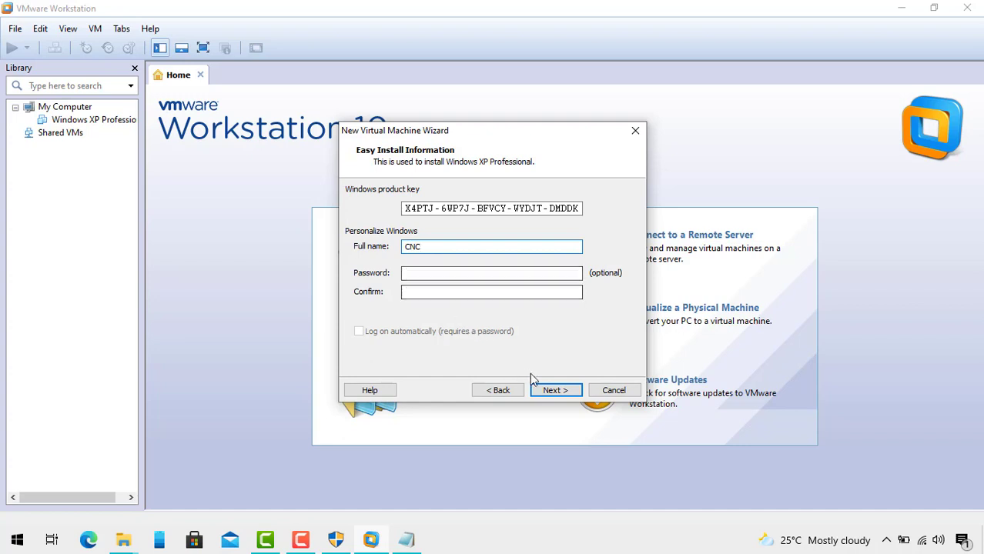
left_click(554, 391)
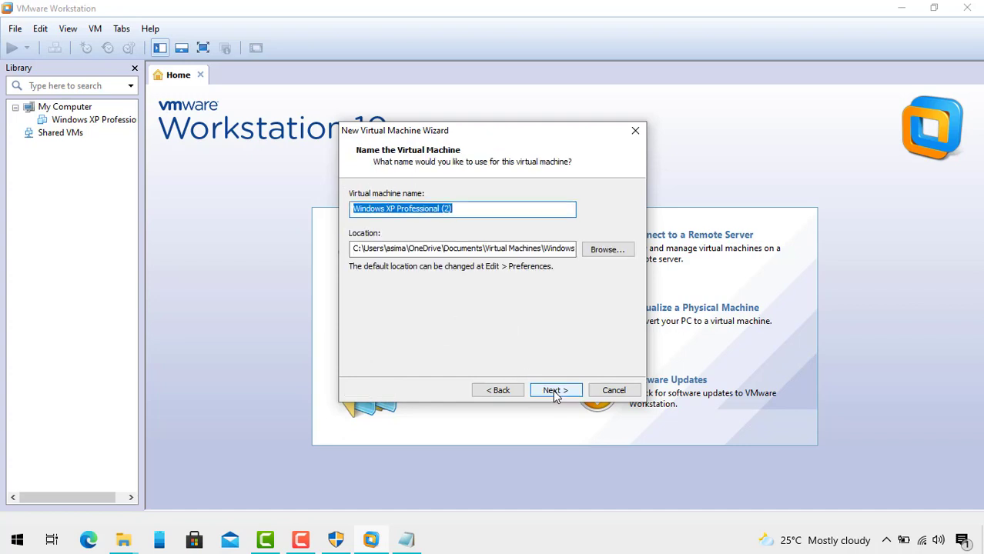
left_click(555, 390)
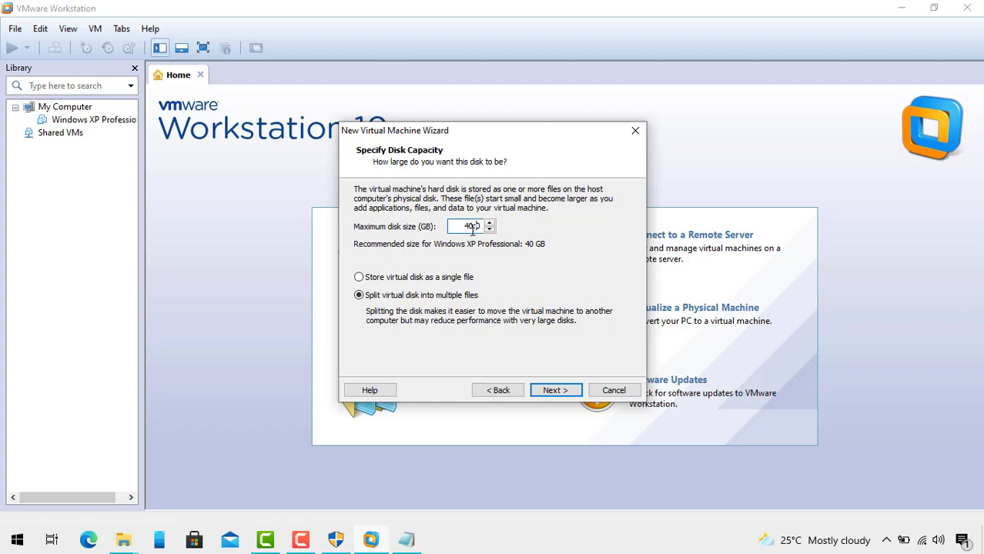
Set the maximum disk size to 5 GB, stored as a single file, and create the virtual machine with power-on after creation.
key("BackSpace")
key("BackSpace")
type("5")
left_click(429, 284)
left_click(554, 392)
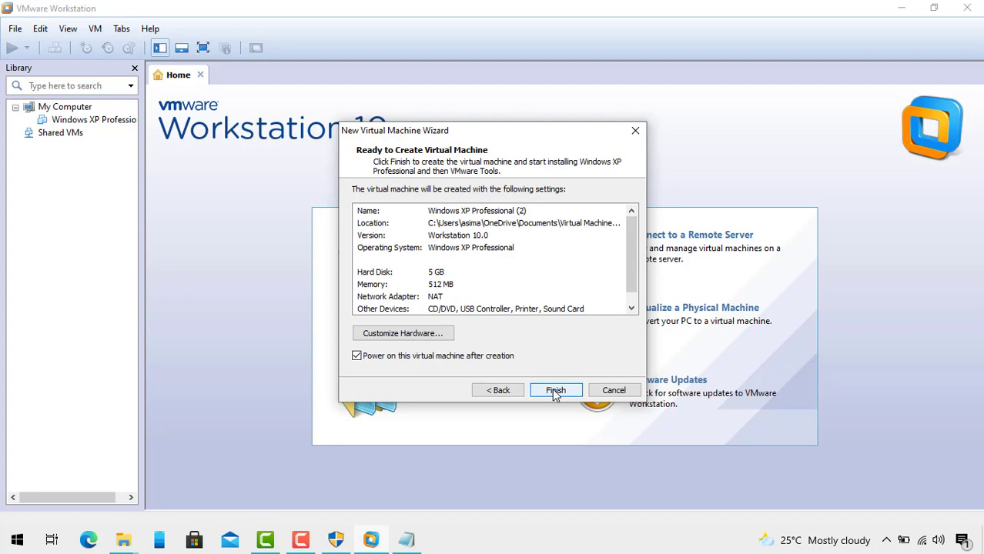
left_click(554, 393)
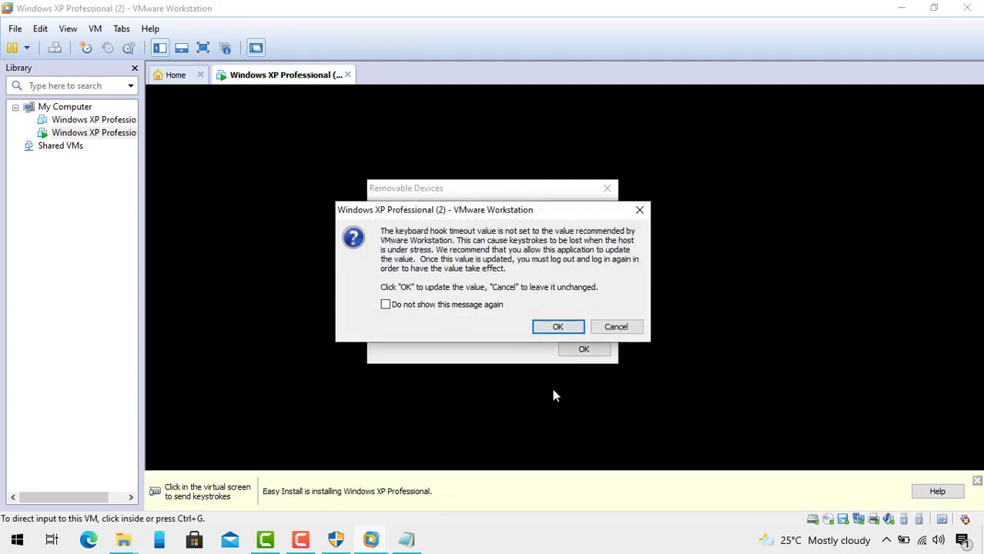
Allow the keyboard hook timeout value update and dismiss the removable devices hint for the new virtual machine.
left_click(558, 327)
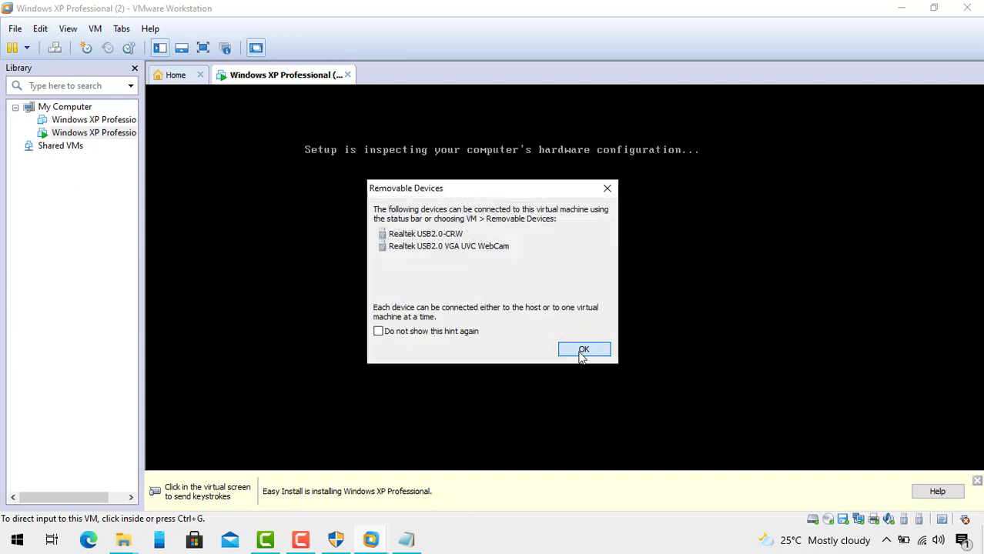
left_click(579, 351)
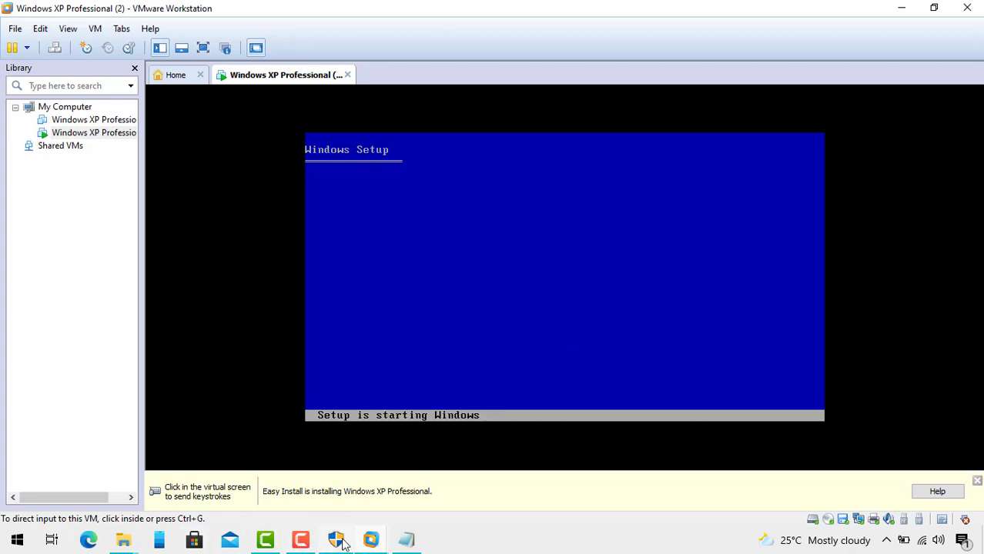
mouse_move(344, 544)
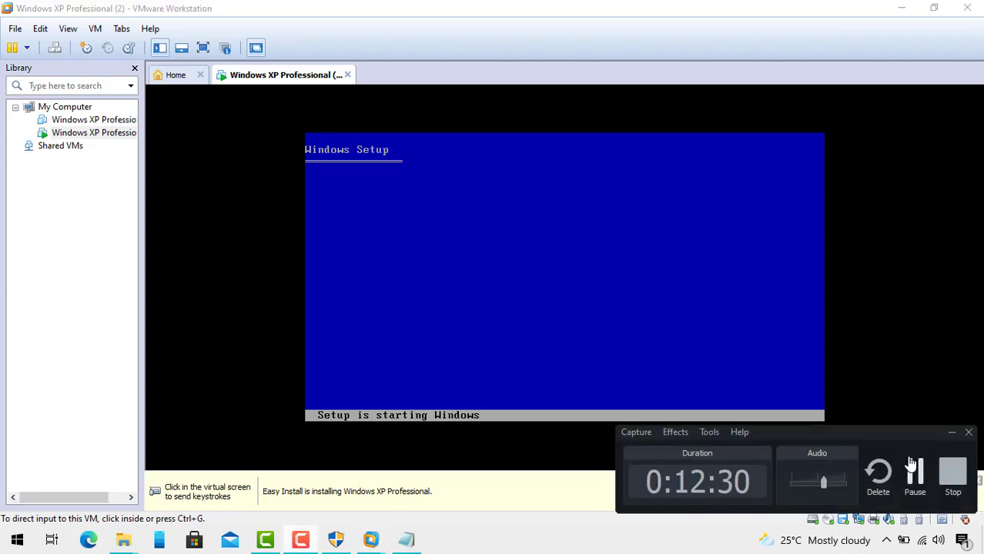
left_click(914, 471)
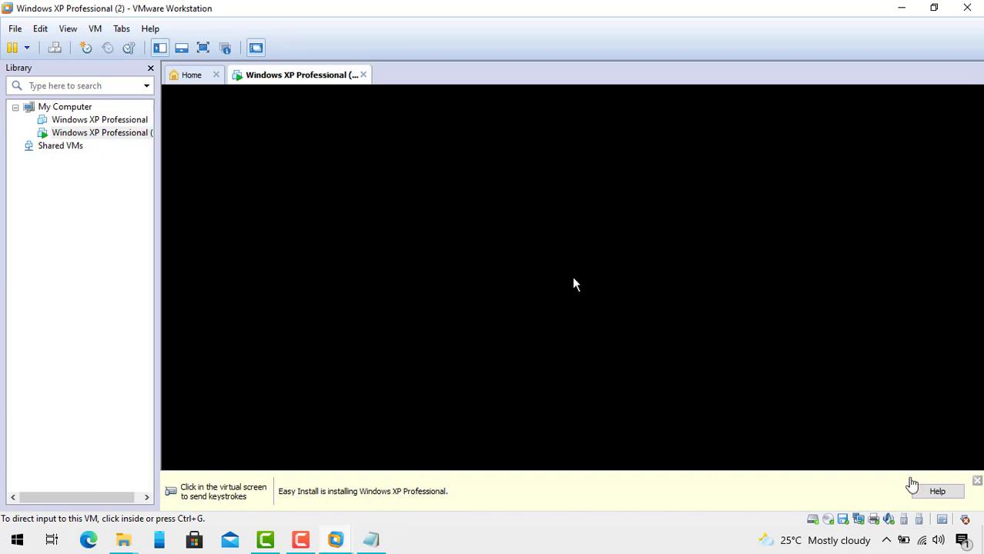
left_click(572, 279)
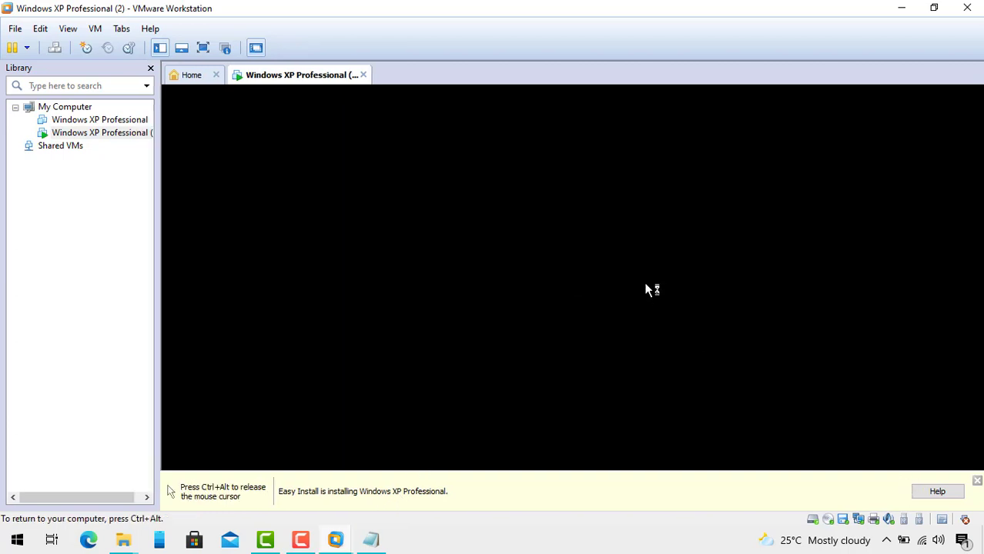
key("ctrl+alt")
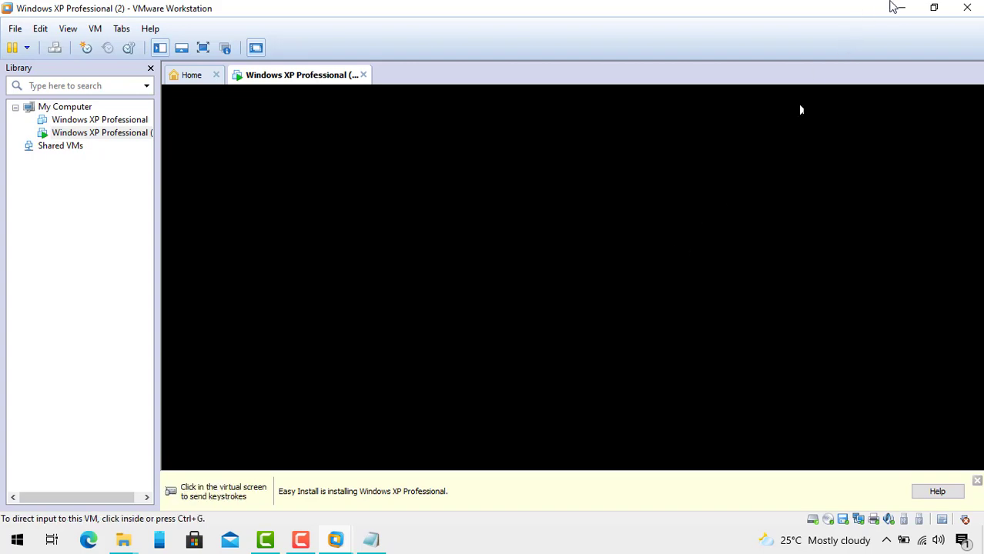
Minimize VMware Workstation, close the w xp serial text file and return to the virtual machine in VMware Workstation.
left_click(899, 8)
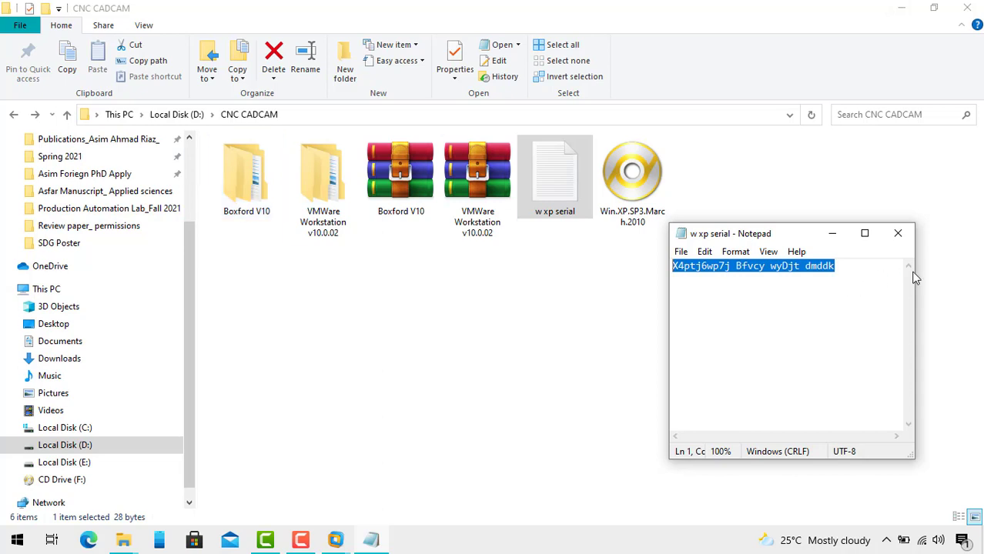
left_click(897, 234)
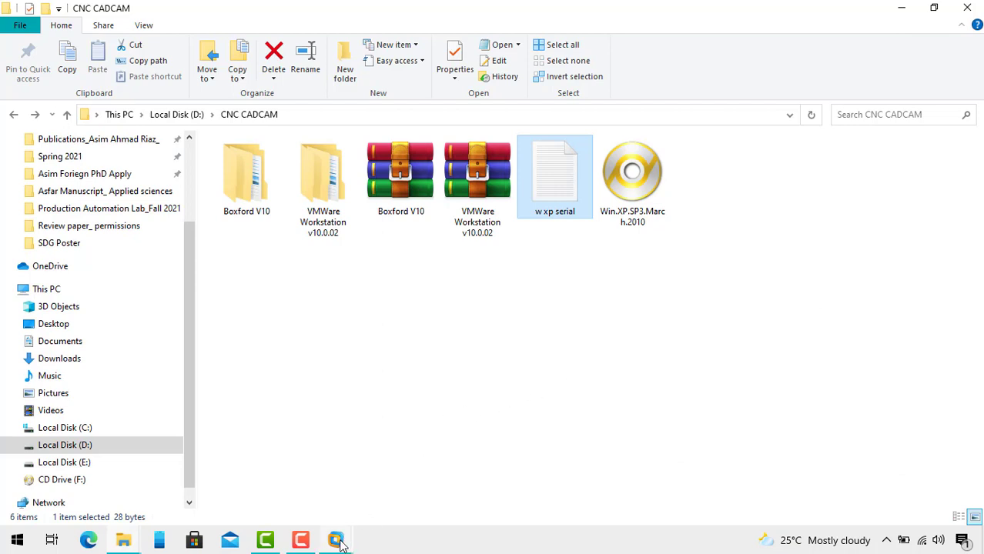
mouse_move(336, 539)
left_click(432, 486)
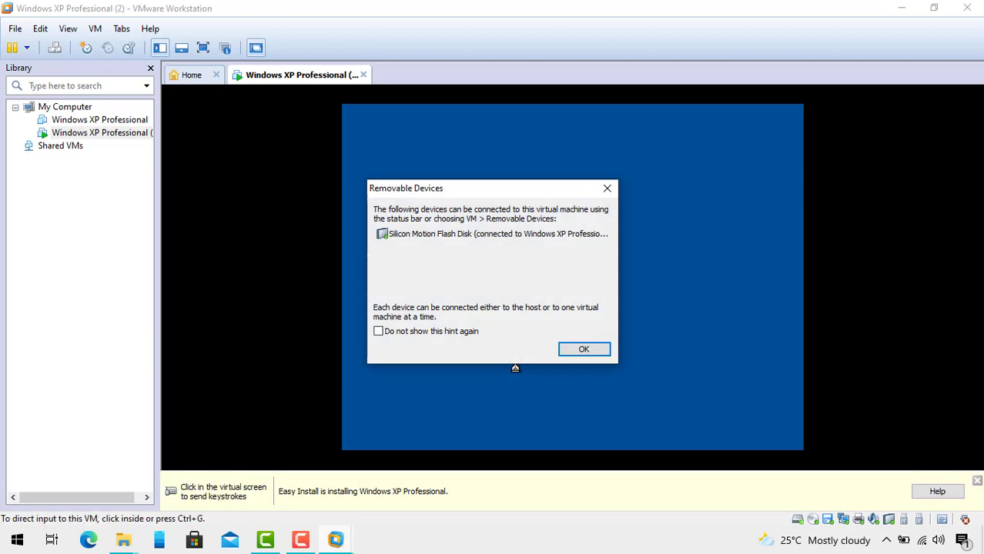
Dismiss the removable devices, OneDrive and antivirus notices, and show the virtual machine full screen during the VMware Tools installation.
left_click(579, 351)
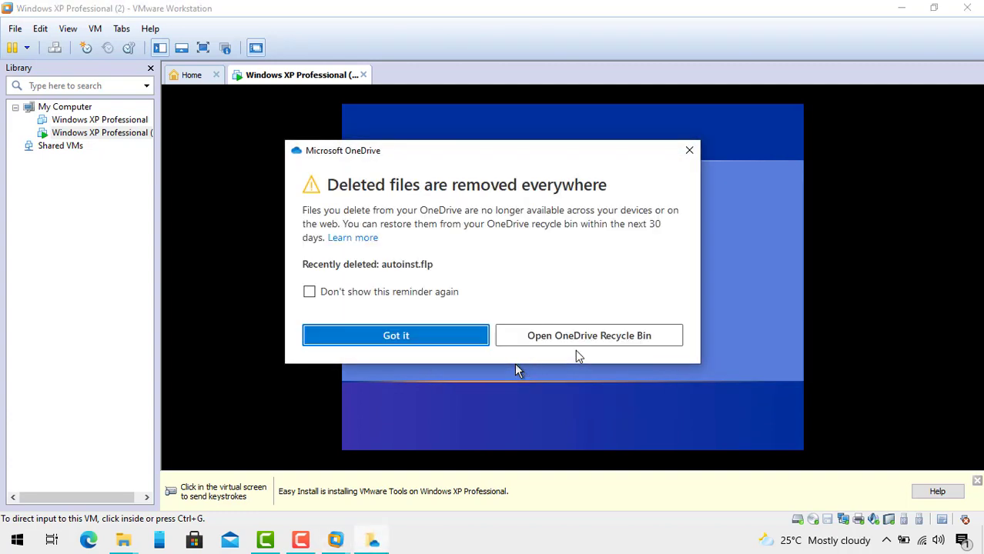
left_click(690, 154)
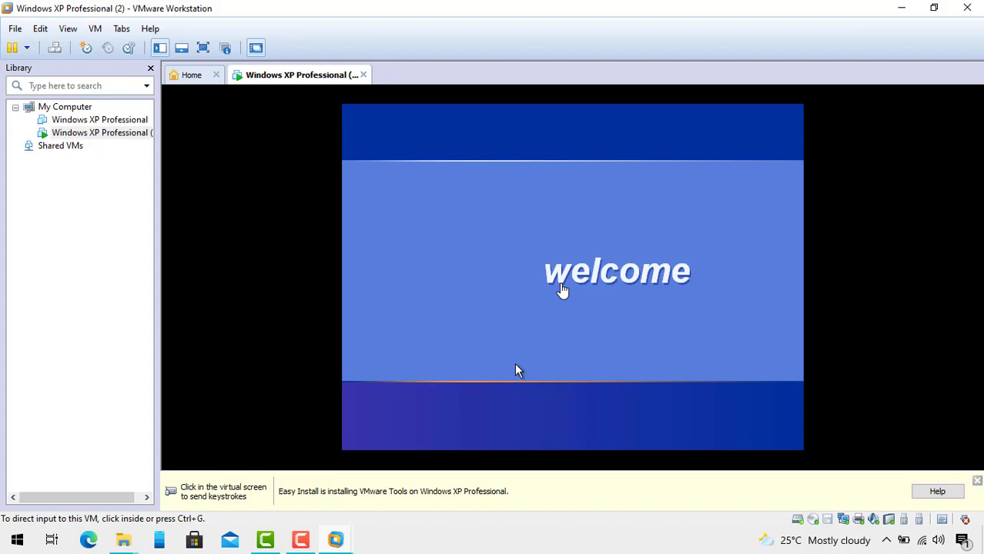
left_click(203, 48)
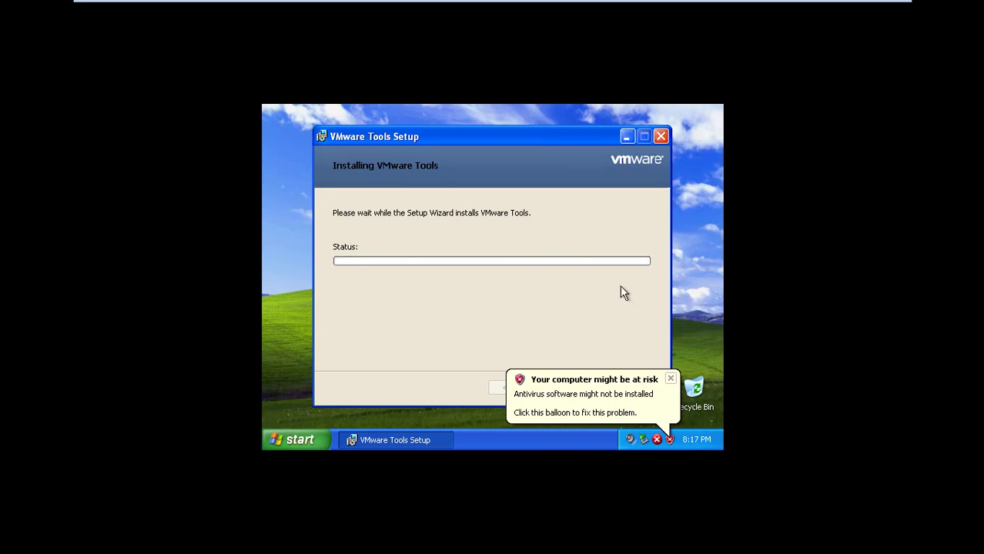
left_click(672, 381)
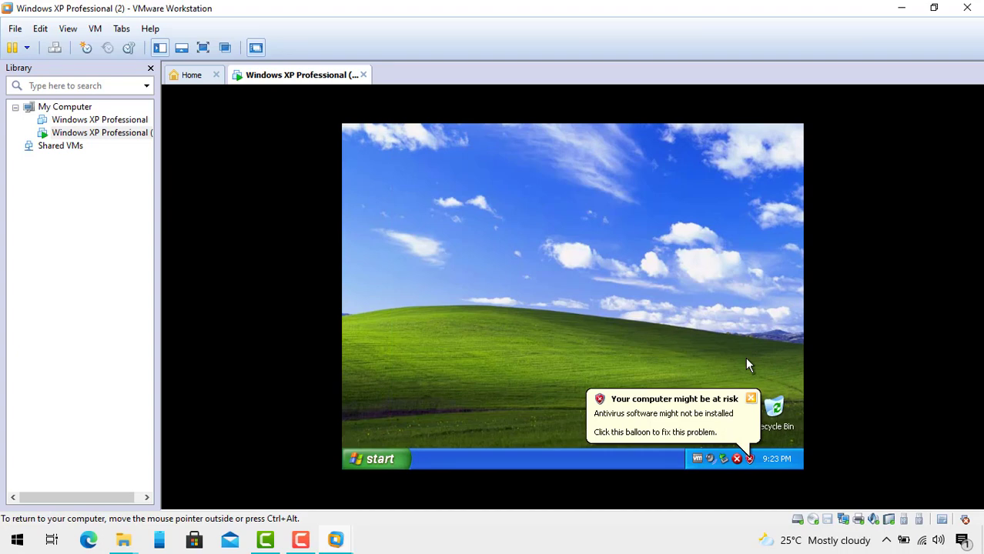
Add the My Computer icon to the Windows XP desktop through the desktop customization in Display Properties, dismissing the notification balloons.
right_click(475, 201)
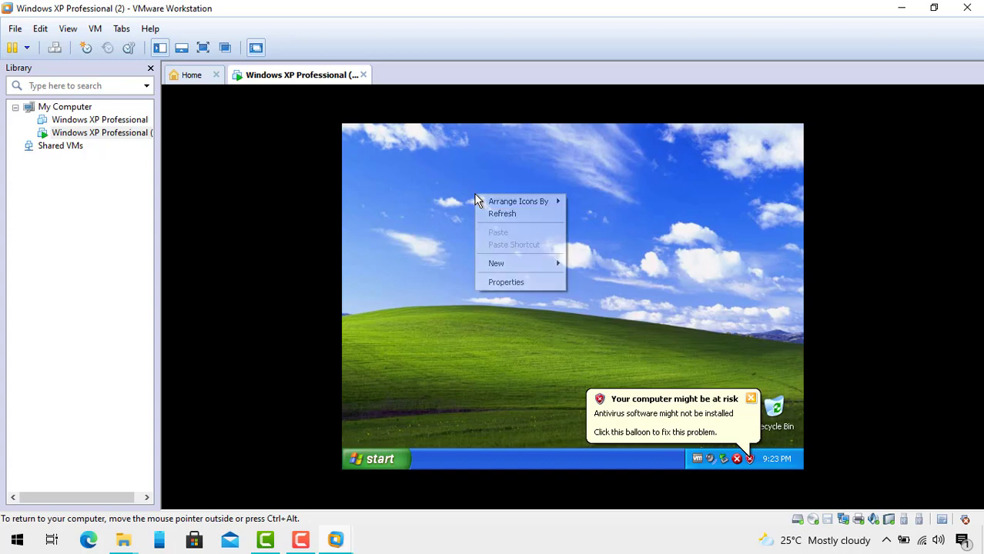
left_click(512, 284)
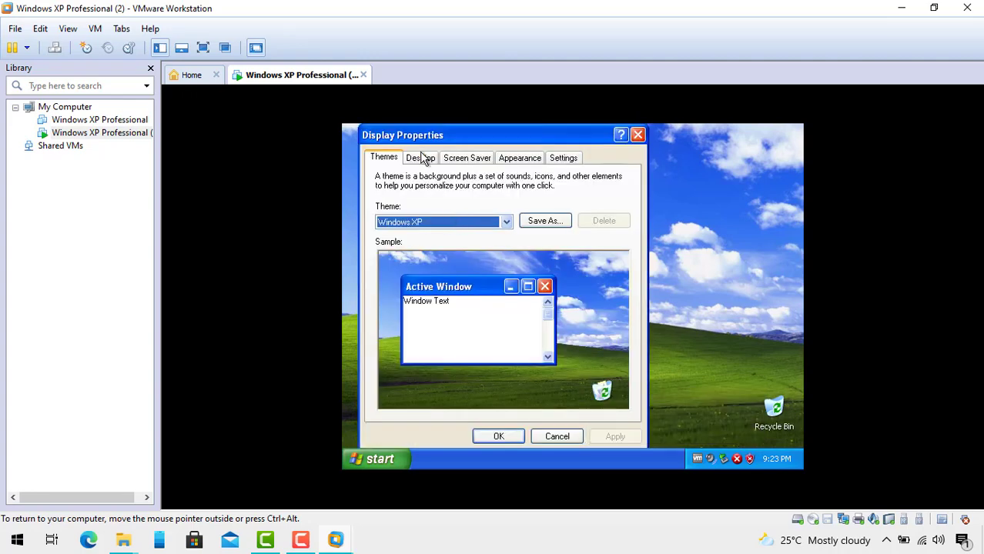
left_click(423, 162)
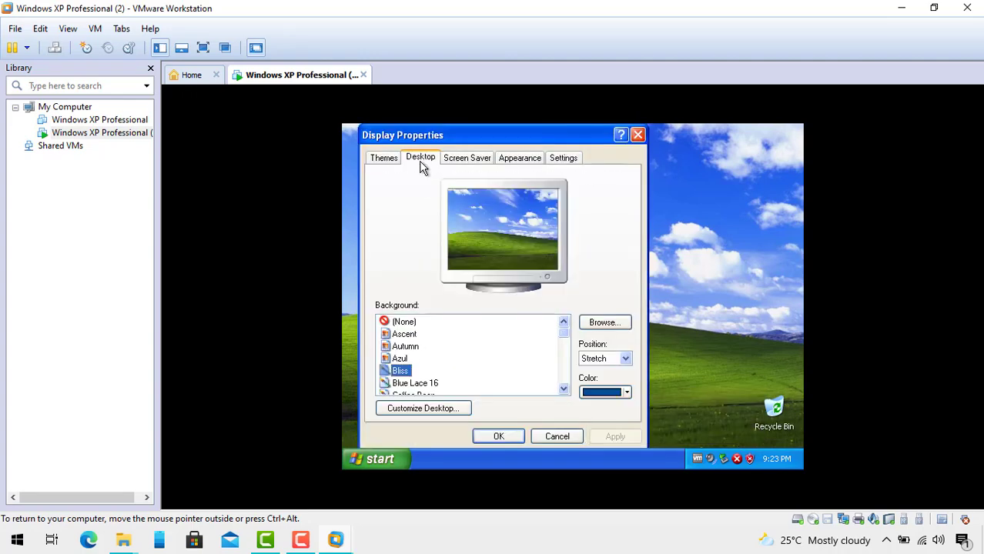
left_click(426, 409)
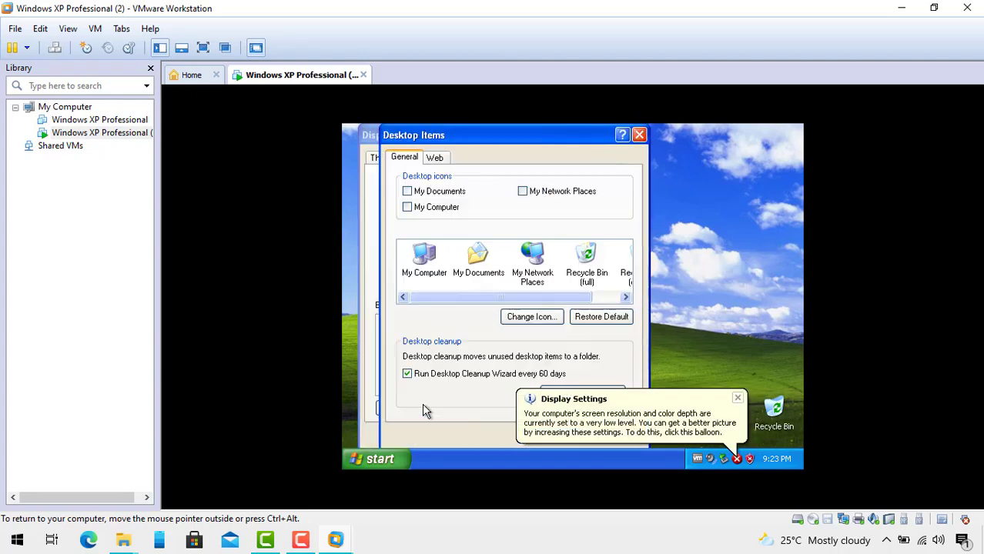
left_click(407, 207)
left_click(737, 399)
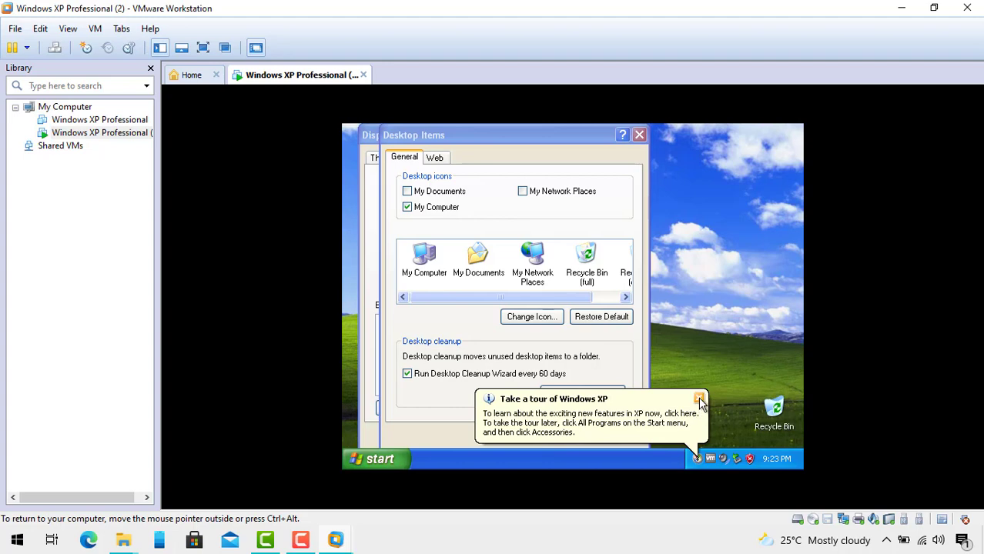
left_click(699, 398)
left_click(577, 436)
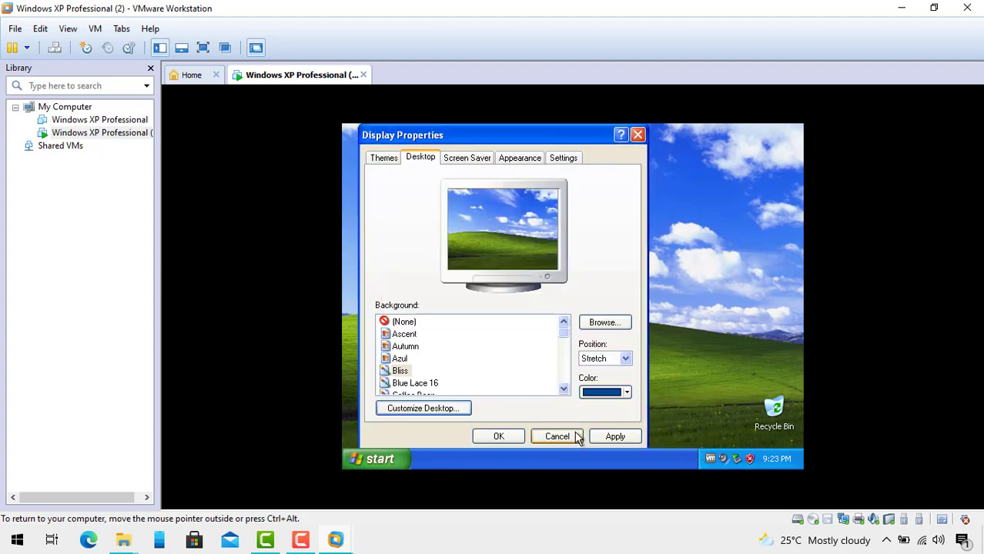
left_click(599, 435)
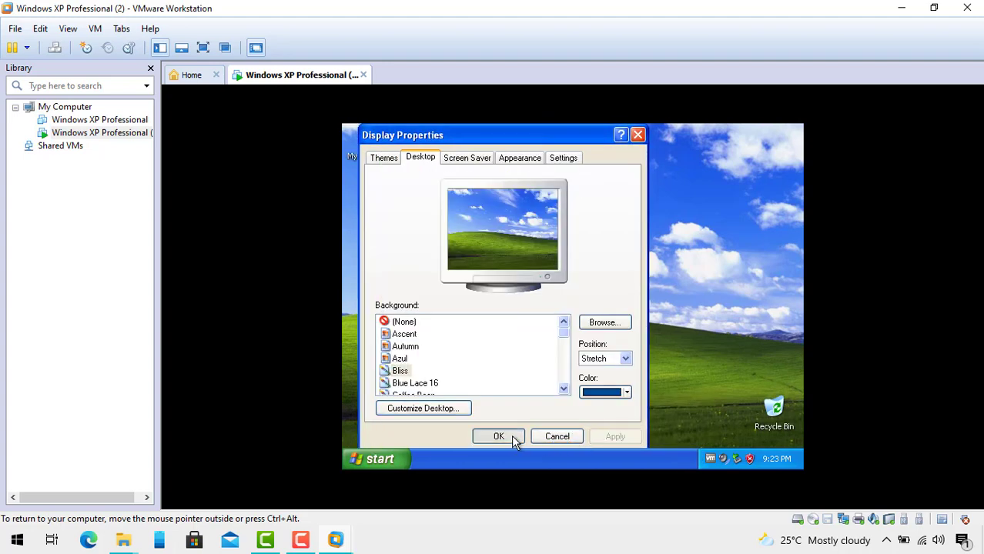
left_click(511, 435)
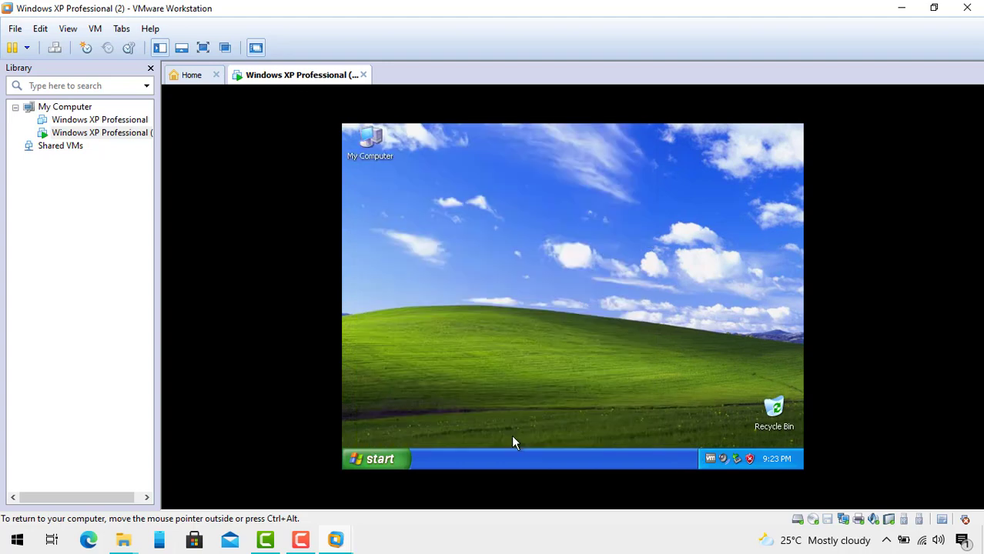
Open My Computer in Windows XP, look through its drives and folders, and close it.
double_click(381, 149)
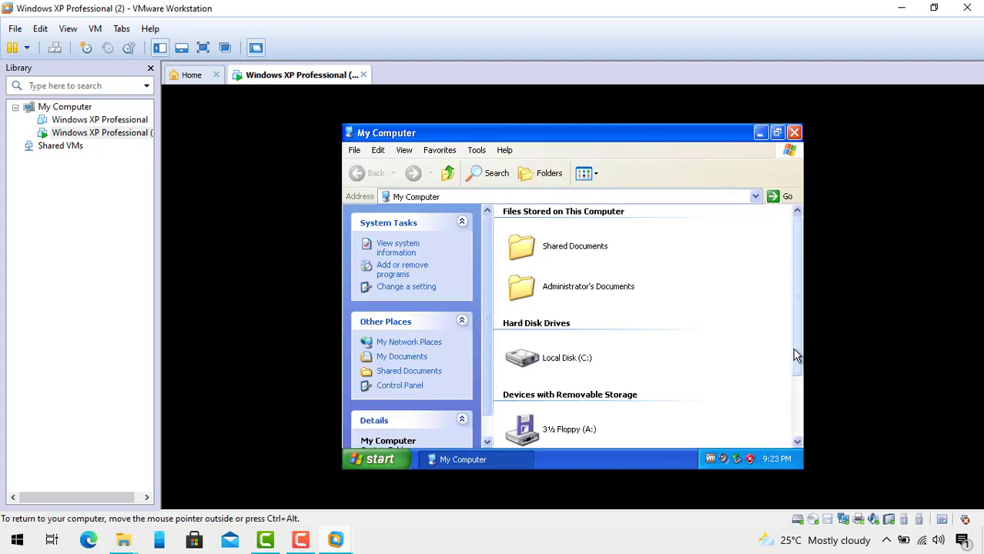
scroll(796, 355, "down", 2)
scroll(796, 355, "up", 2)
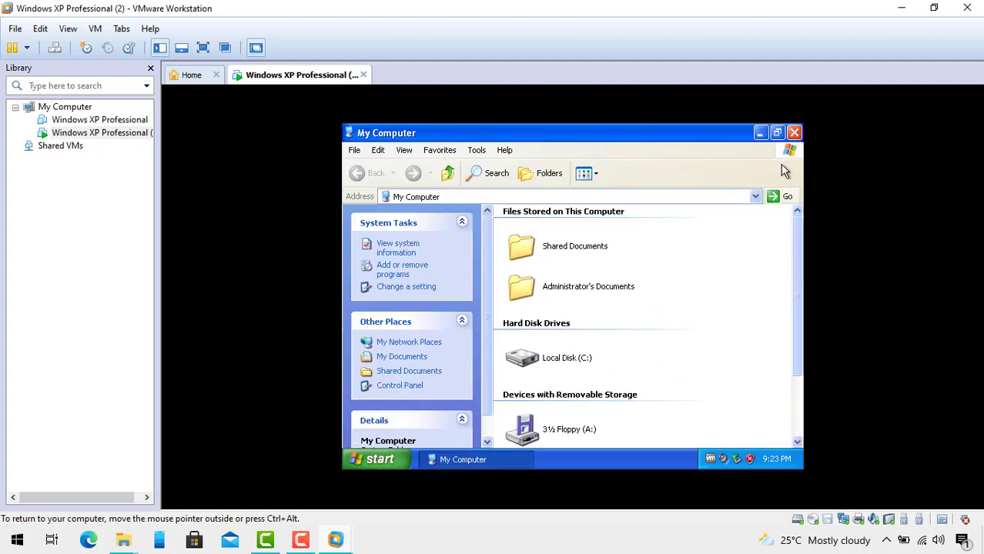
left_click(793, 133)
Open Computer Management for My Computer in Windows XP and show Device Manager.
right_click(368, 143)
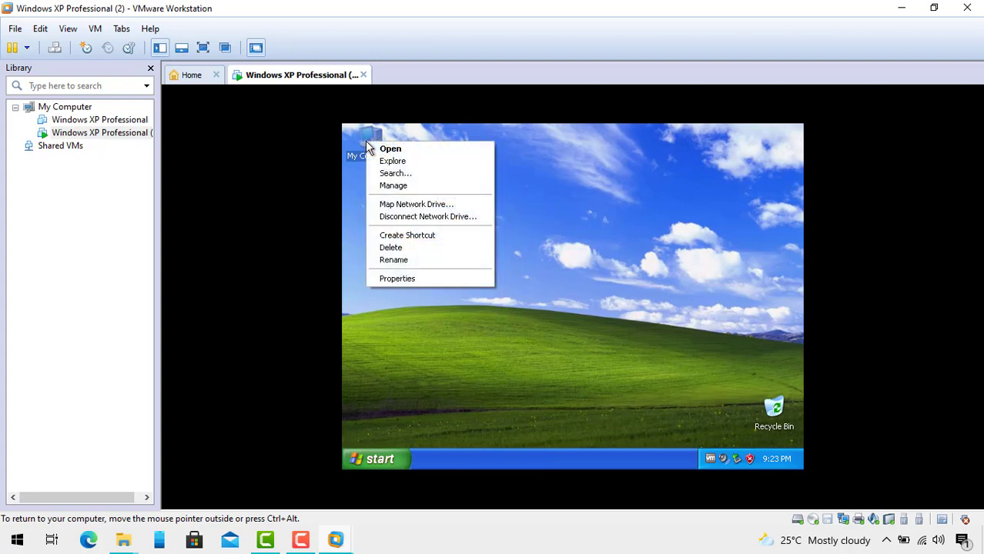
left_click(384, 185)
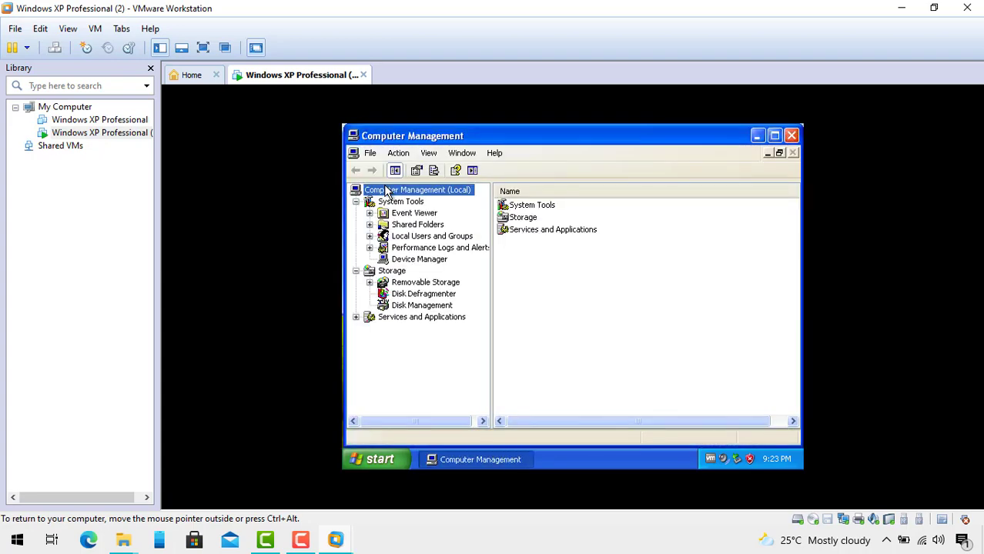
left_click(420, 261)
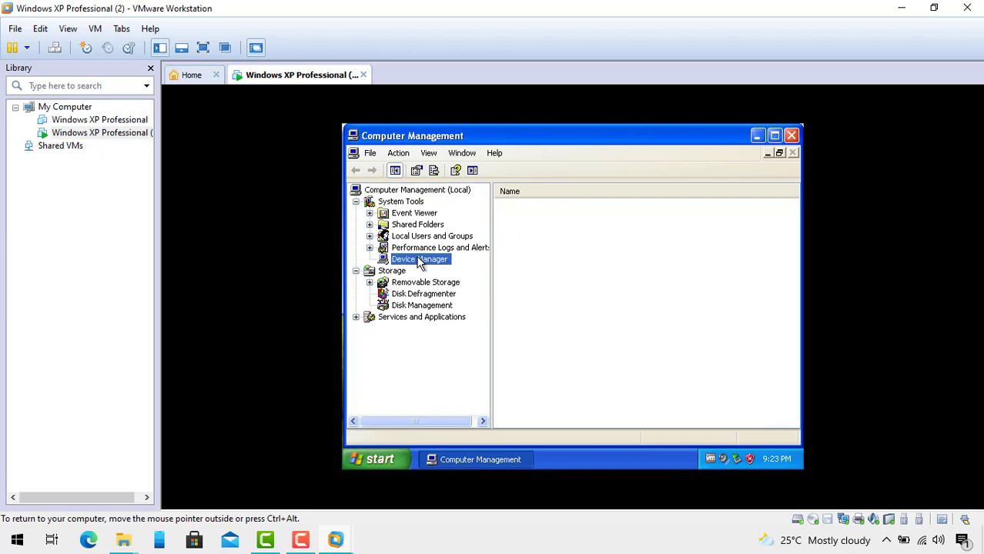
Uninstall the floppy disk drive from the virtual machine in Device Manager, and close Computer Management.
left_click(566, 283)
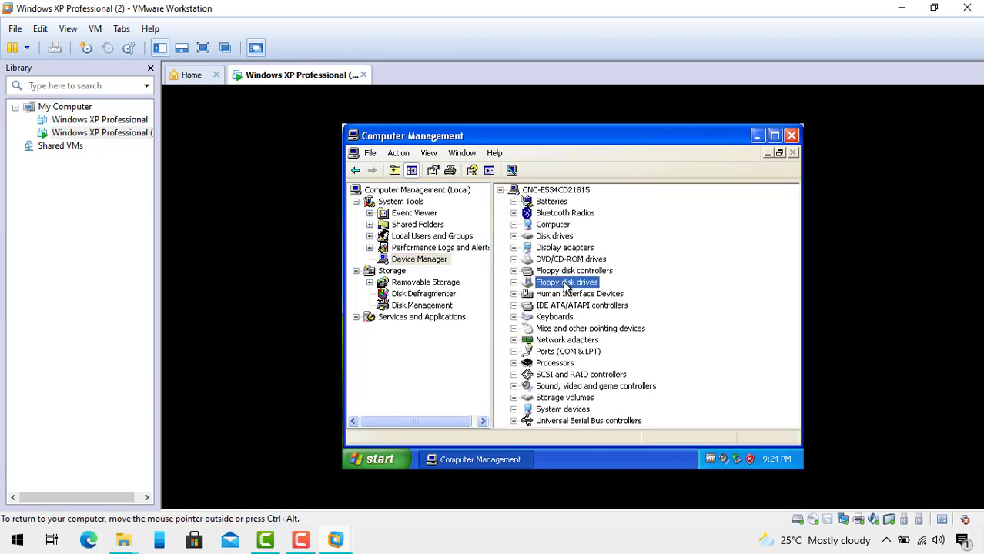
right_click(567, 286)
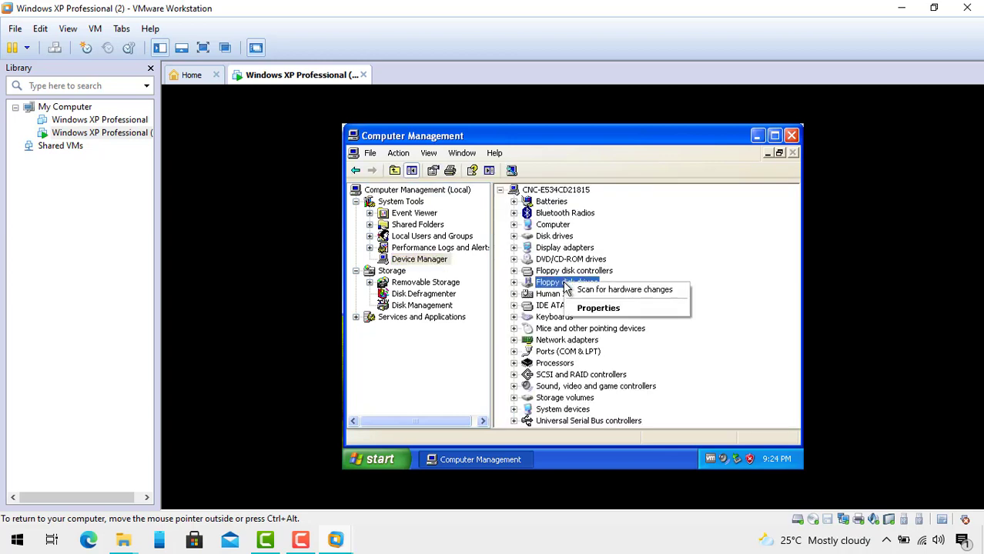
left_click(565, 285)
left_click(514, 283)
left_click(568, 295)
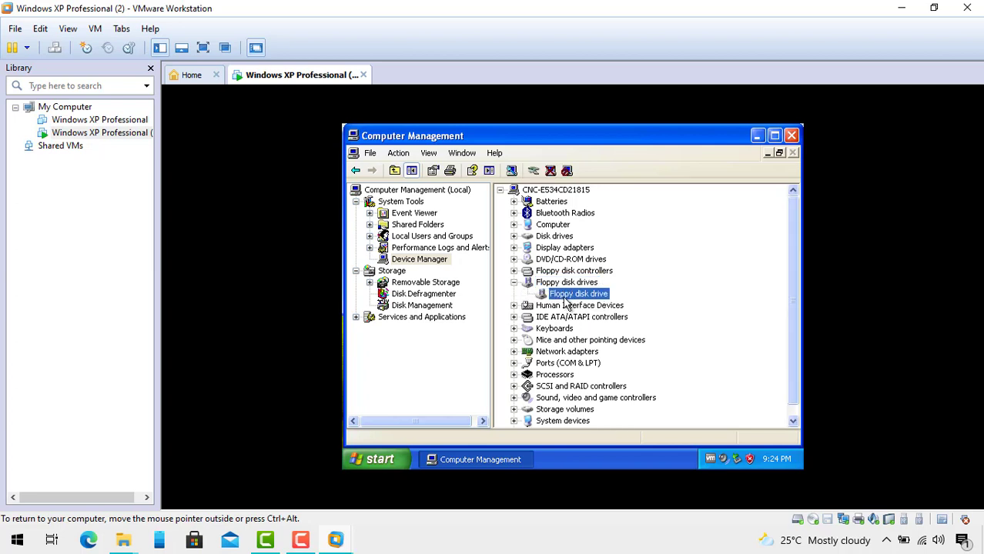
right_click(566, 300)
left_click(582, 330)
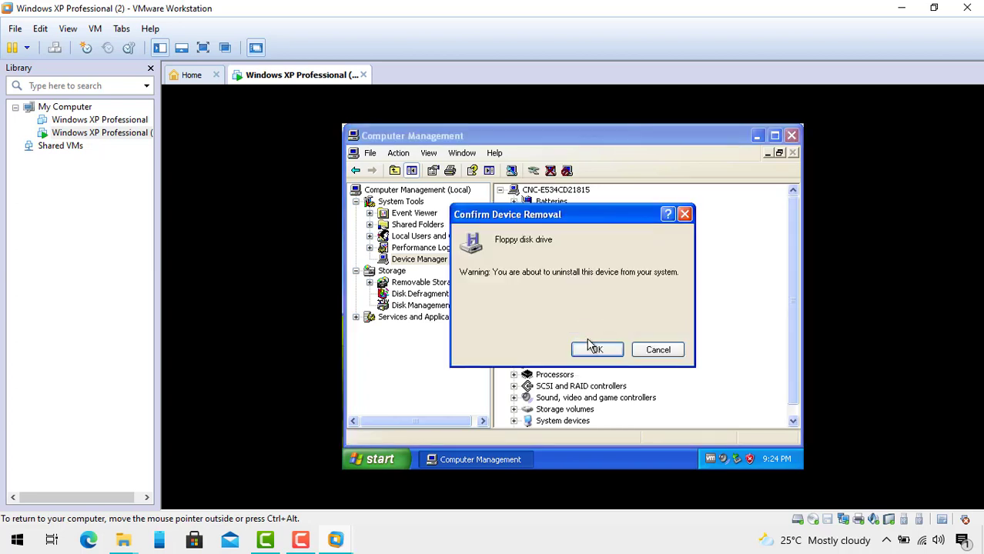
left_click(594, 351)
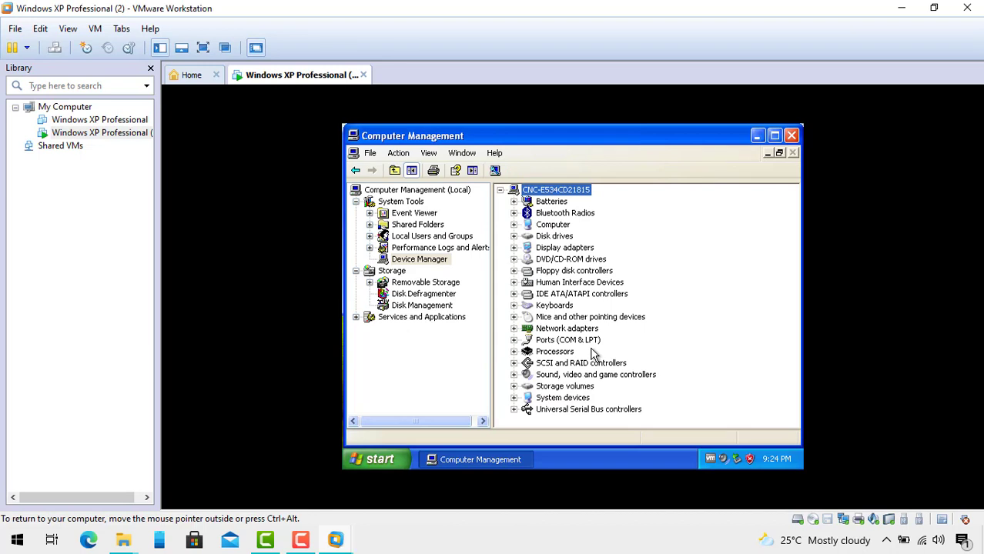
left_click(791, 136)
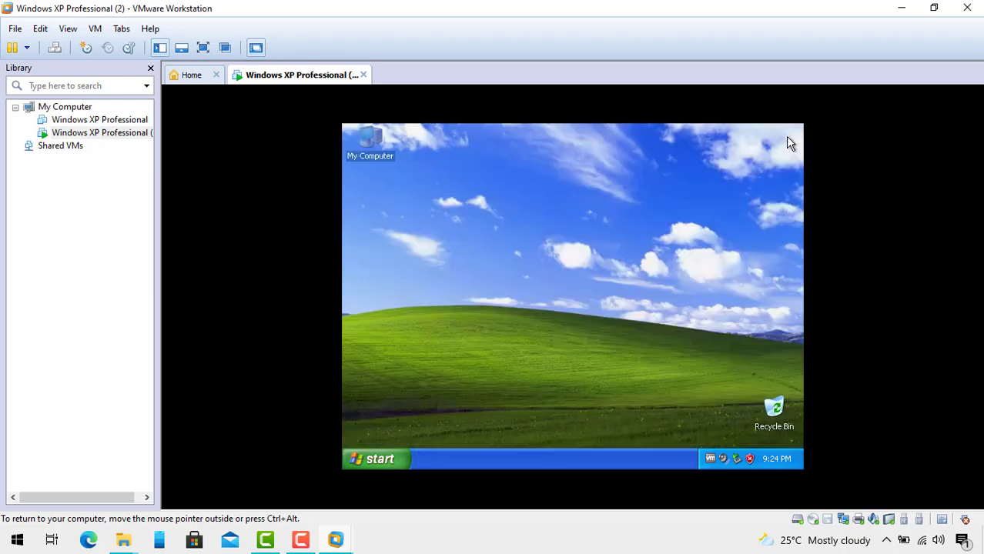
Open My Computer in Windows XP and look through the virtual machine's removable devices, including the Realtek USB2.0-CRW connection options.
double_click(382, 157)
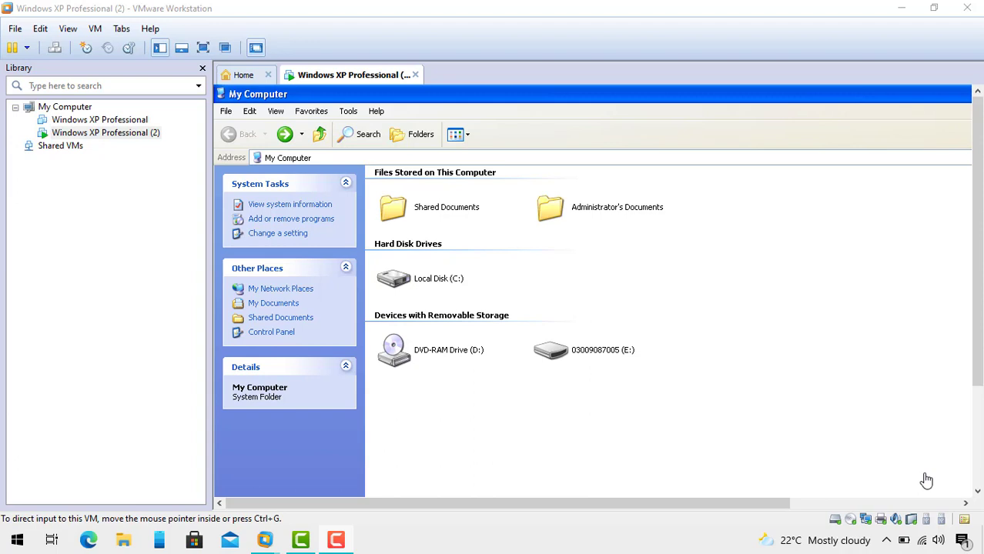
left_click(96, 29)
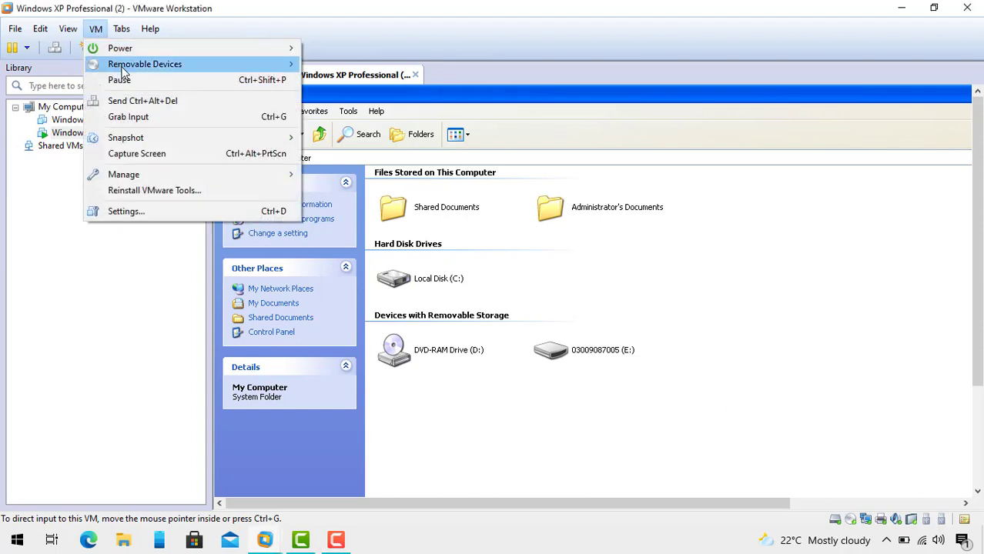
mouse_move(122, 68)
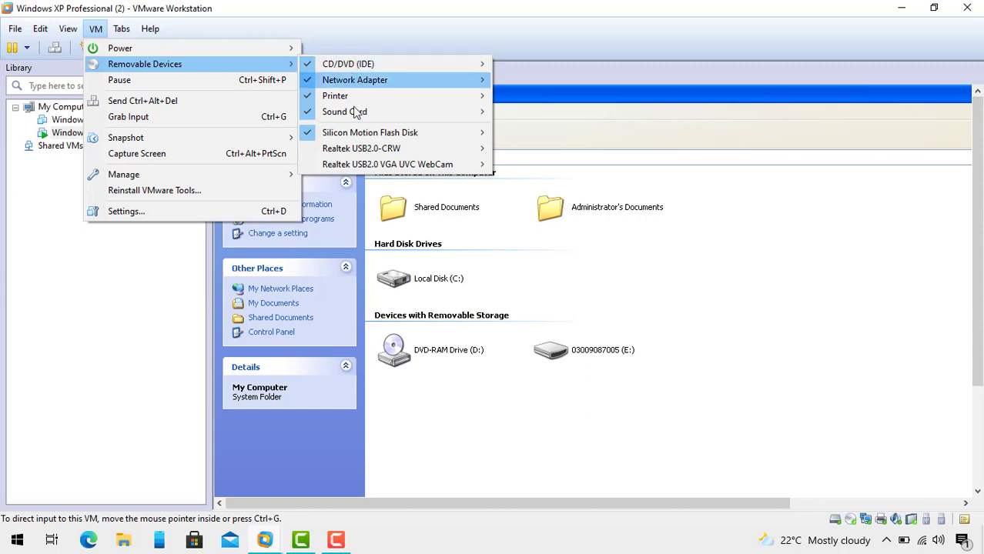
mouse_move(350, 154)
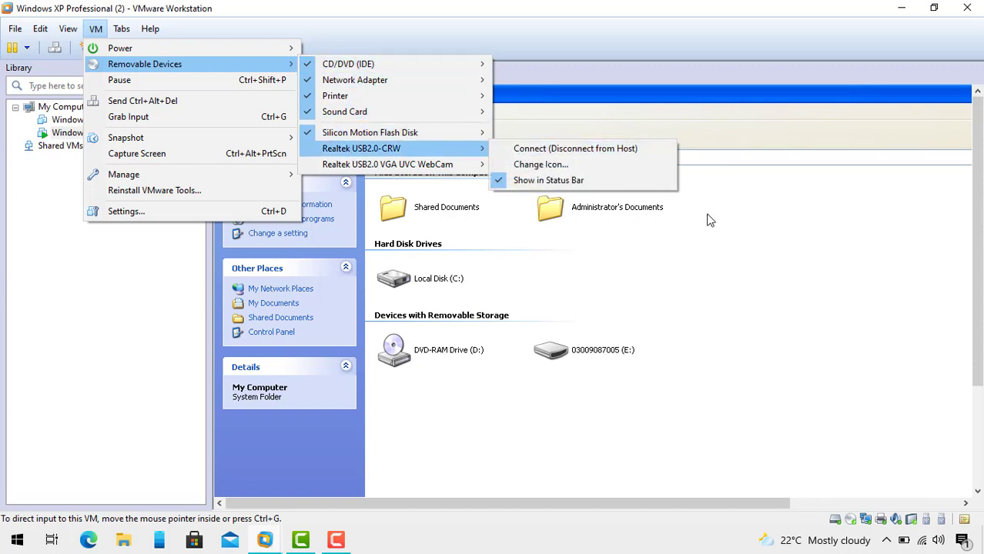
left_click(710, 306)
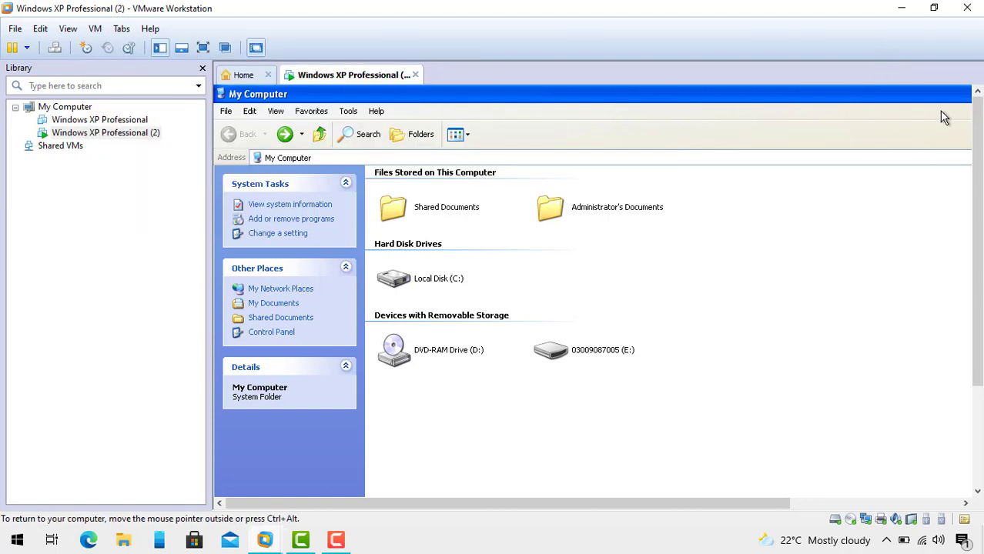
Show the virtual machine full screen and open Disk Management in Computer Management, minimizing the My Computer window.
left_click(203, 47)
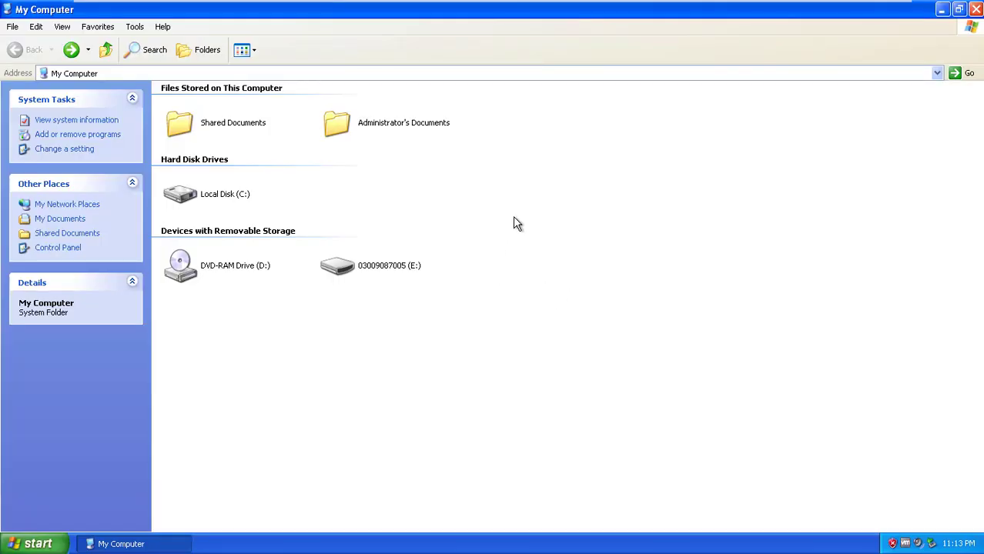
left_click(942, 10)
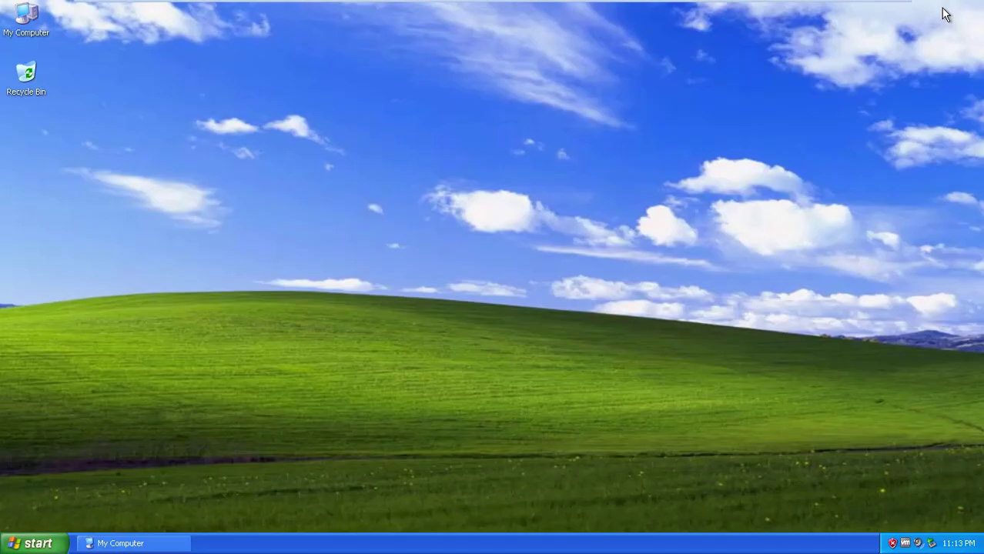
right_click(26, 34)
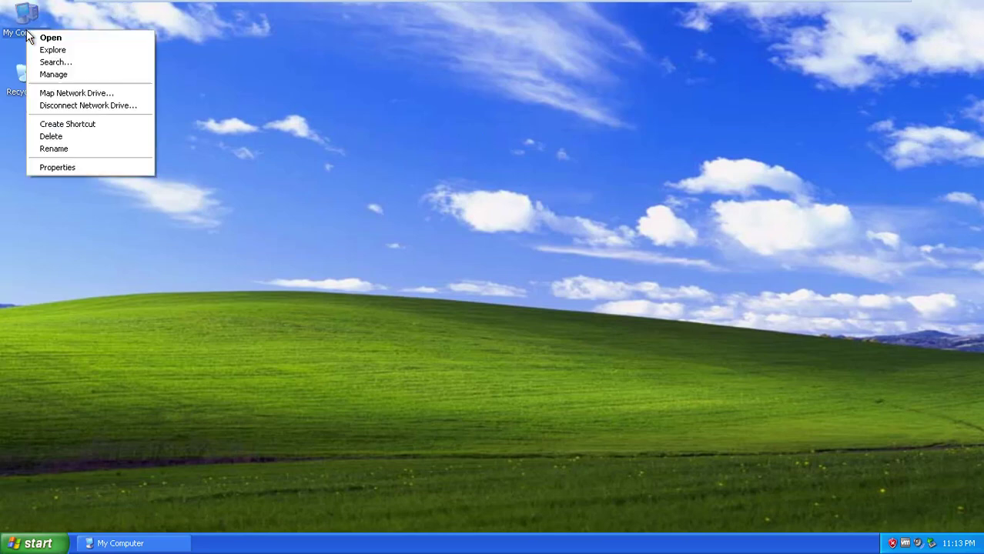
left_click(54, 75)
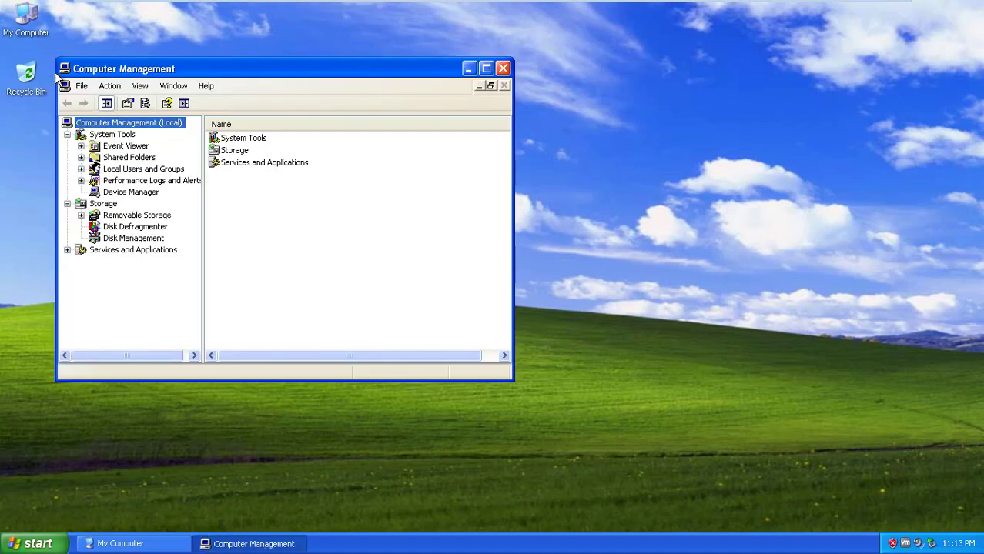
left_click(115, 239)
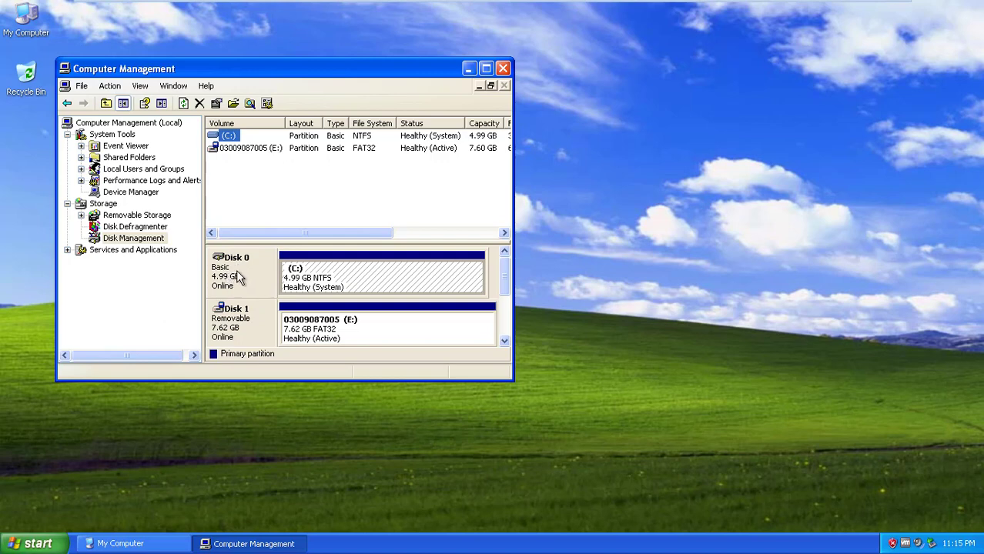
Change the drive letter of the removable 7.62 GB Disk 1 to A, and close Computer Management.
left_click(237, 327)
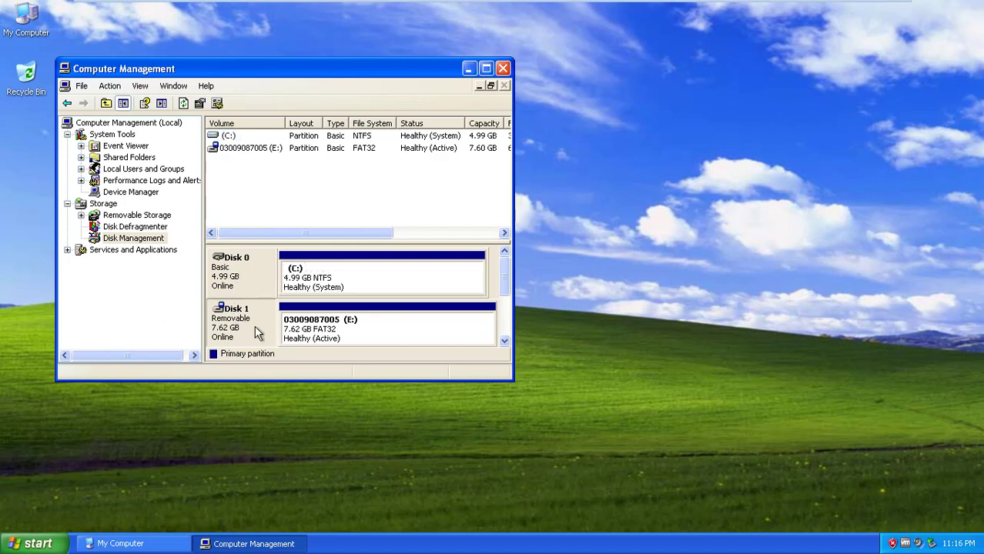
right_click(254, 327)
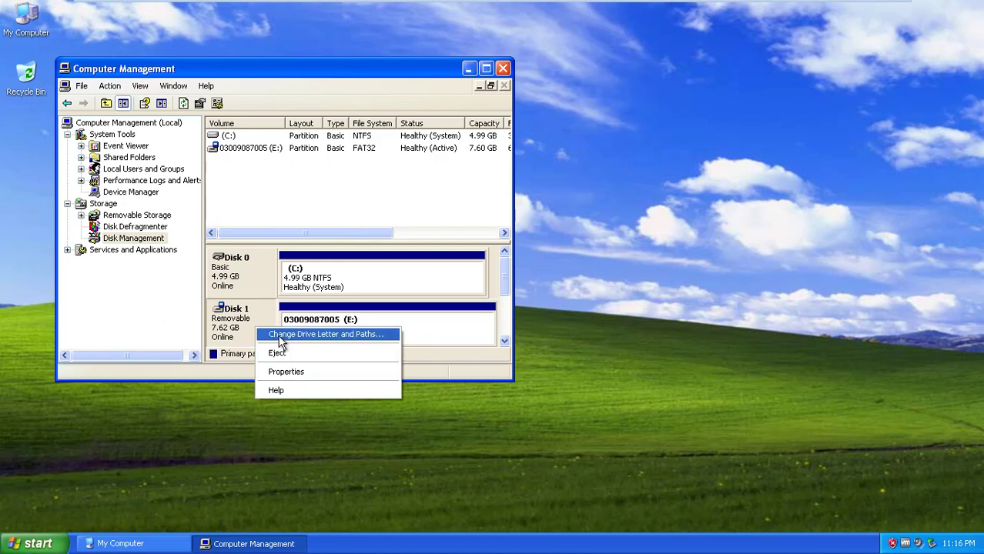
left_click(280, 337)
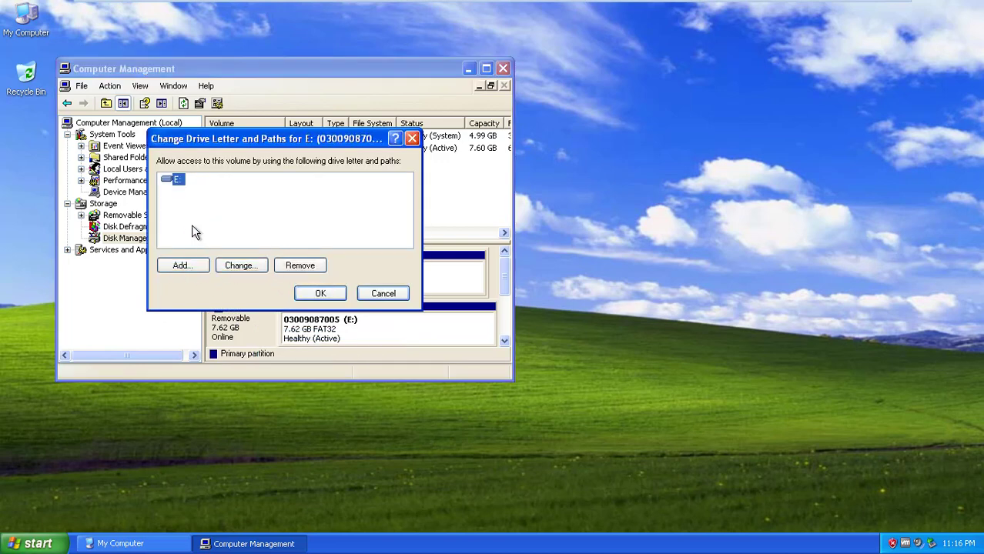
left_click(226, 267)
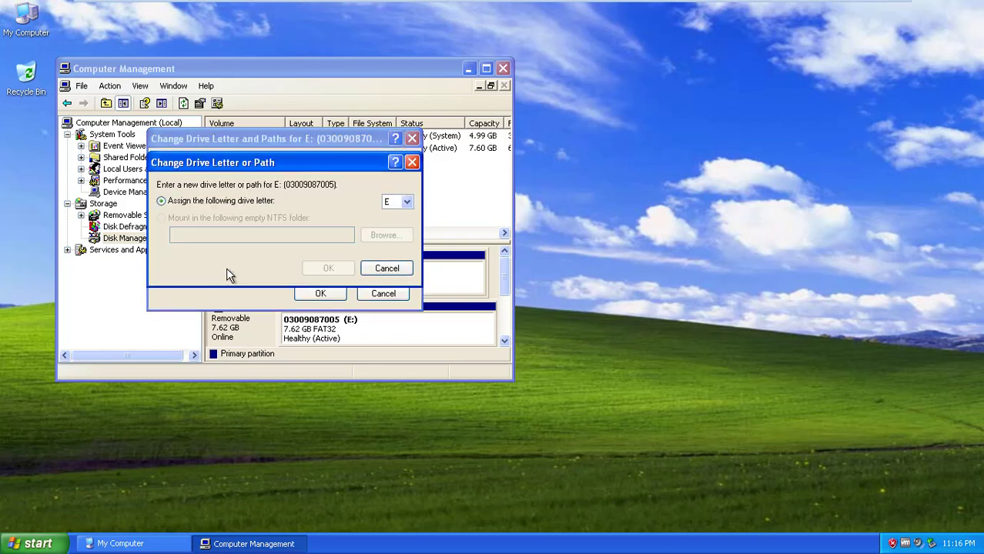
left_click(406, 201)
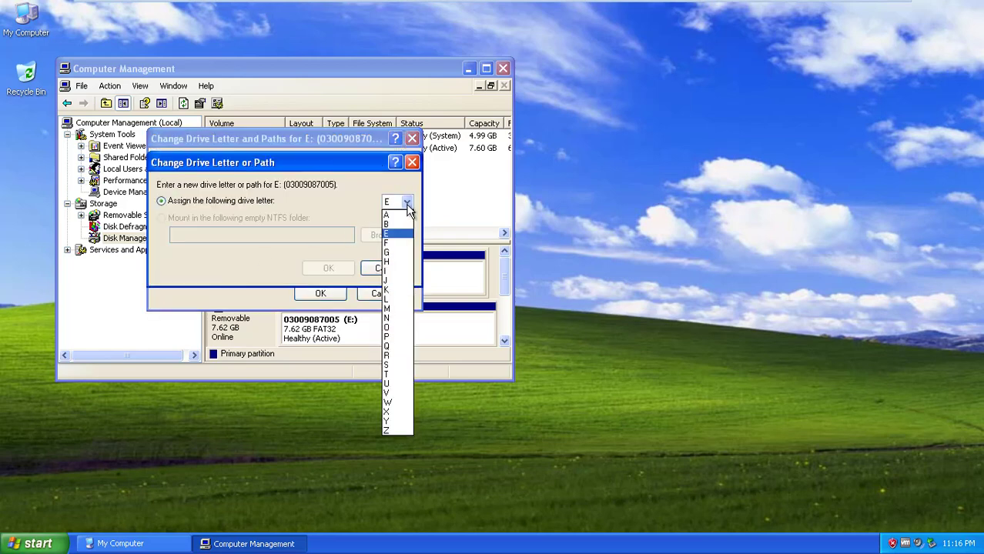
left_click(397, 221)
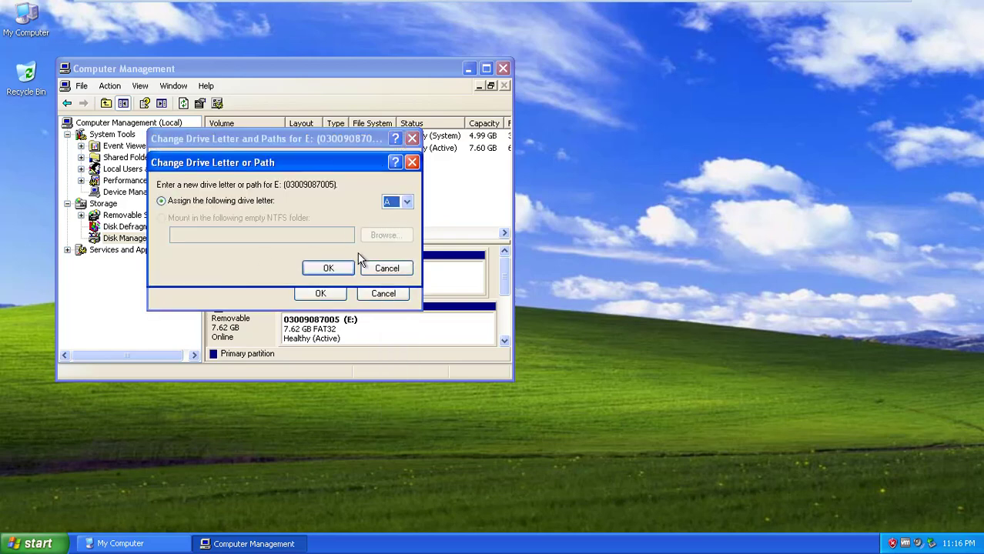
left_click(334, 268)
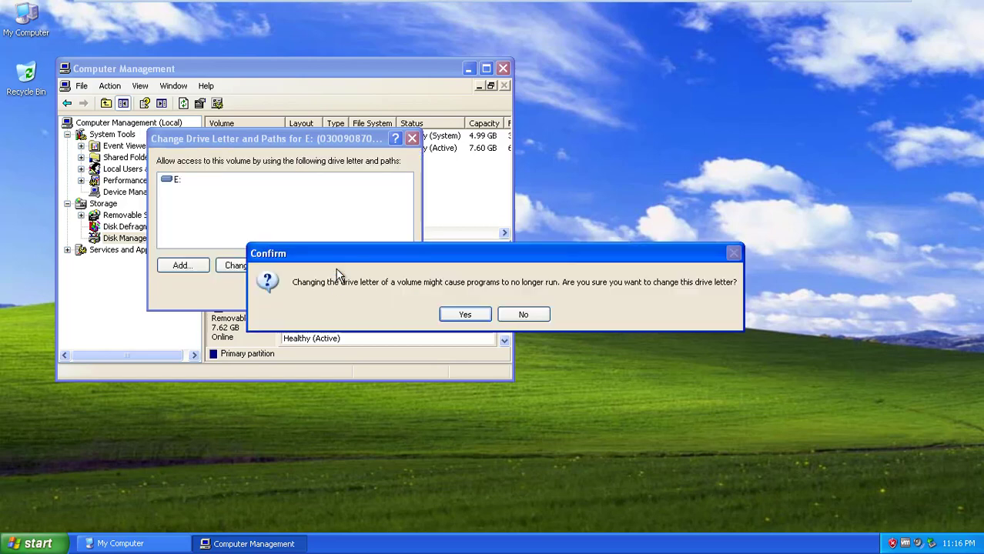
left_click(467, 314)
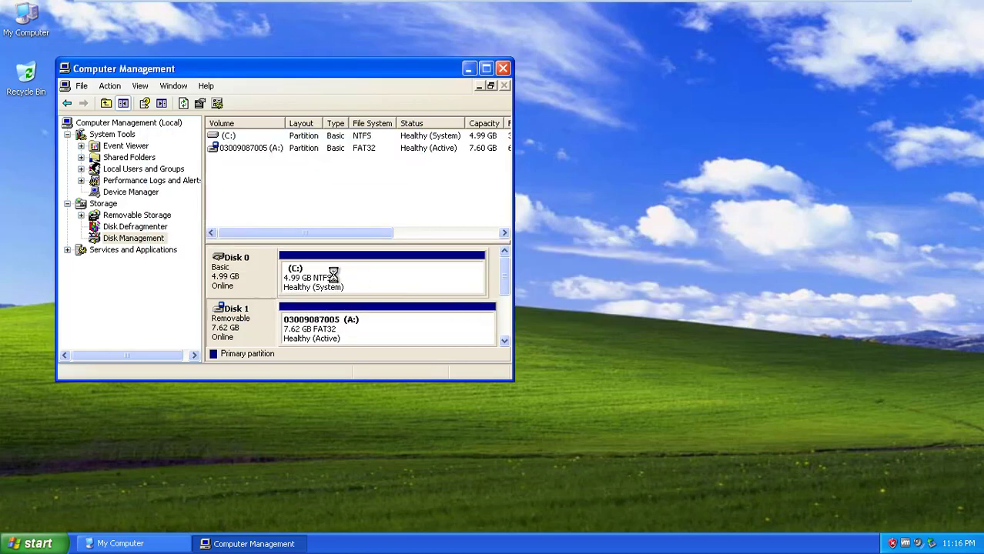
left_click(503, 70)
Open the Boxford V10 folder on removable drive A: from My Computer, dismissing the autoplay and End Program dialogs.
double_click(40, 24)
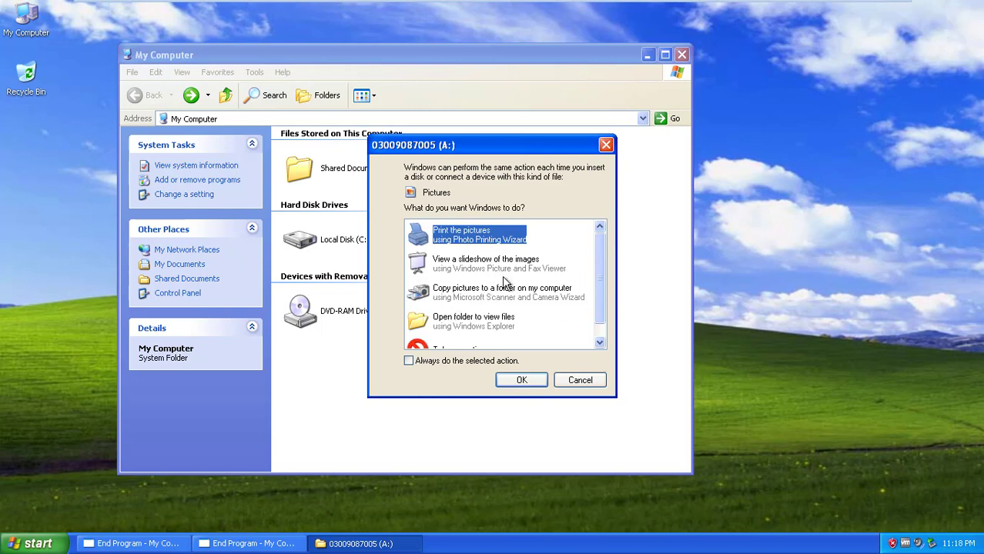
left_click(605, 146)
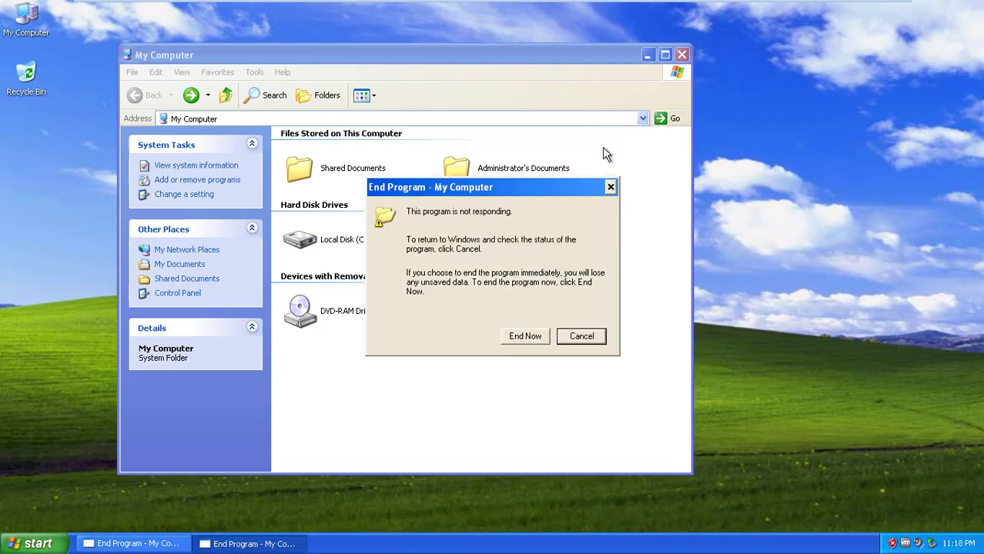
left_click(573, 344)
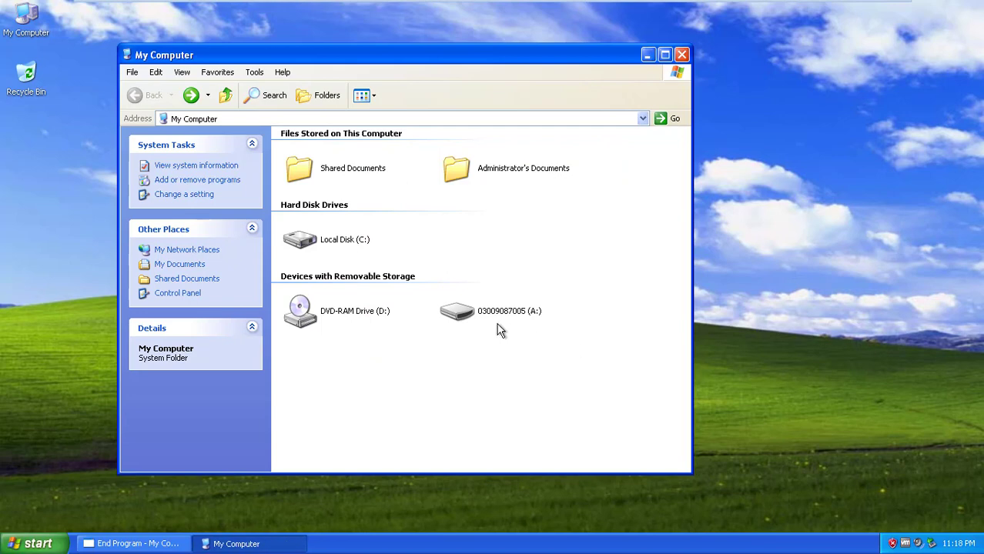
left_click(466, 314)
double_click(465, 314)
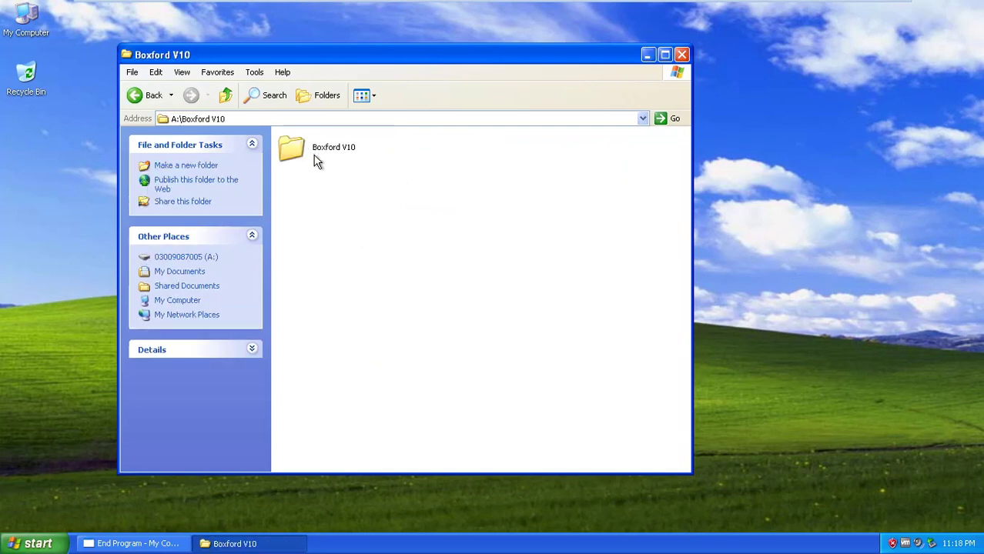
Copy all files from folder 1 inside the nested Boxford V10 folder into A:\Boxford V10.
double_click(314, 155)
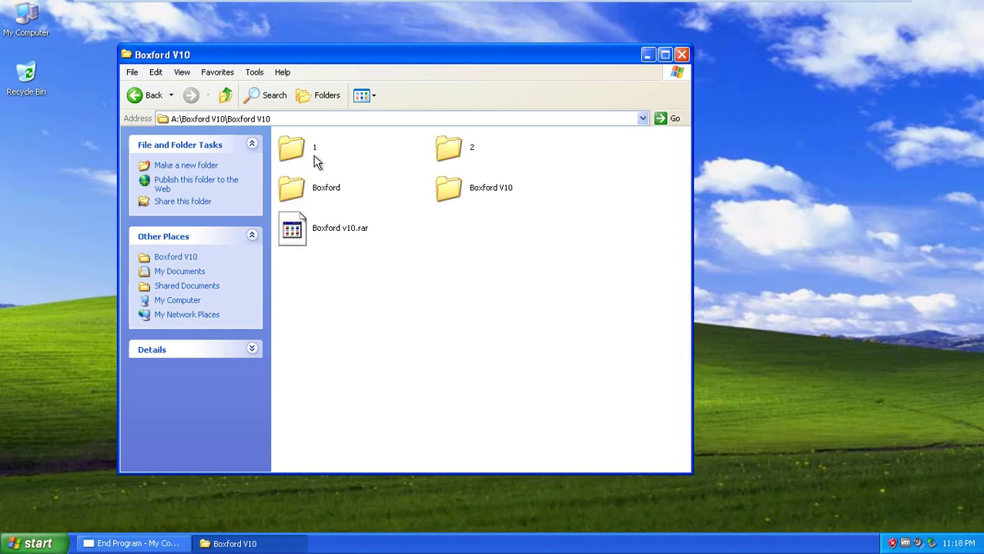
double_click(314, 156)
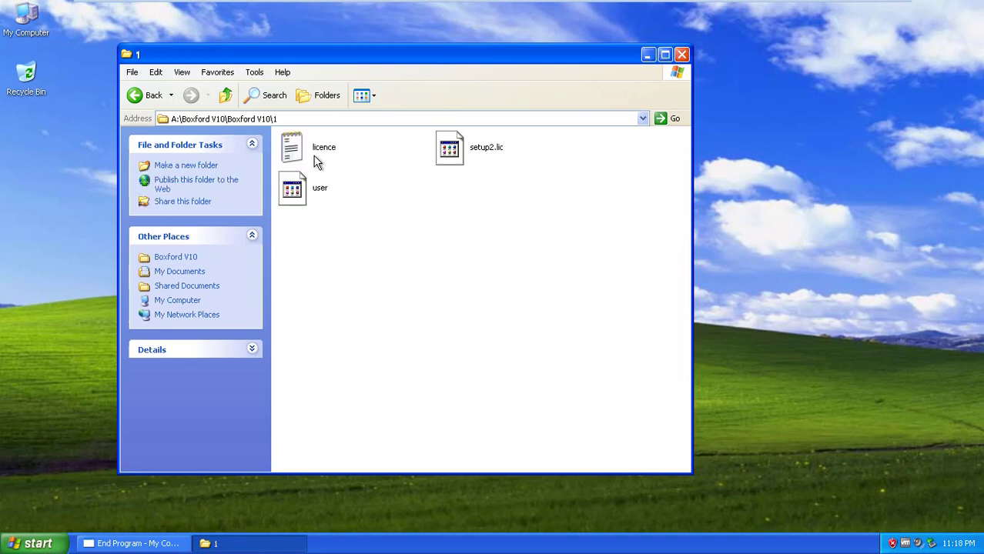
left_click(318, 162)
key("ctrl+a")
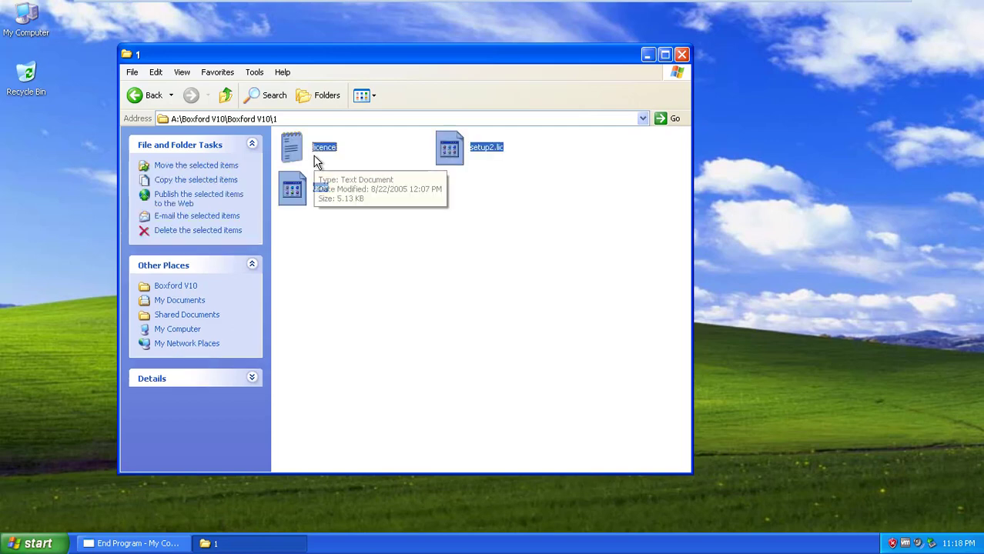
key("BackSpace")
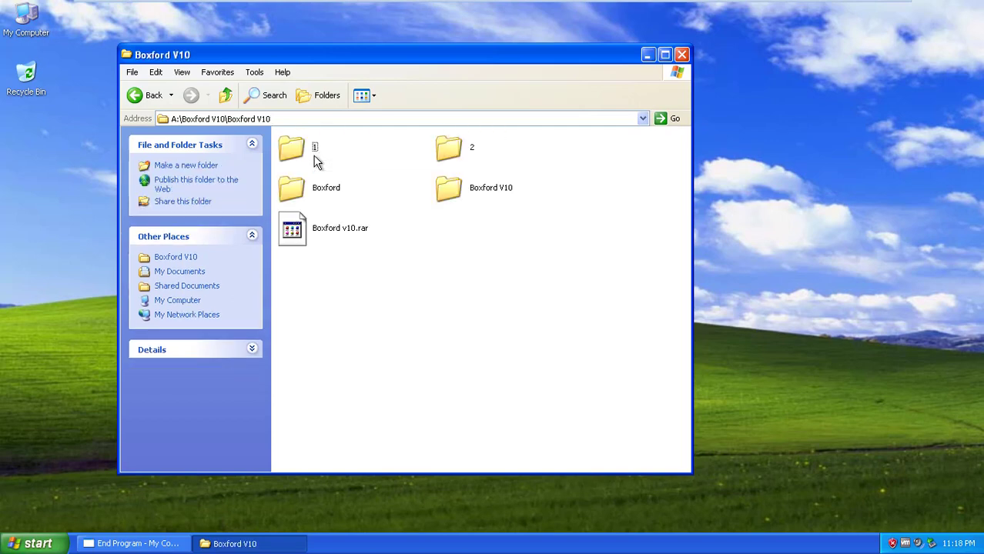
key("BackSpace")
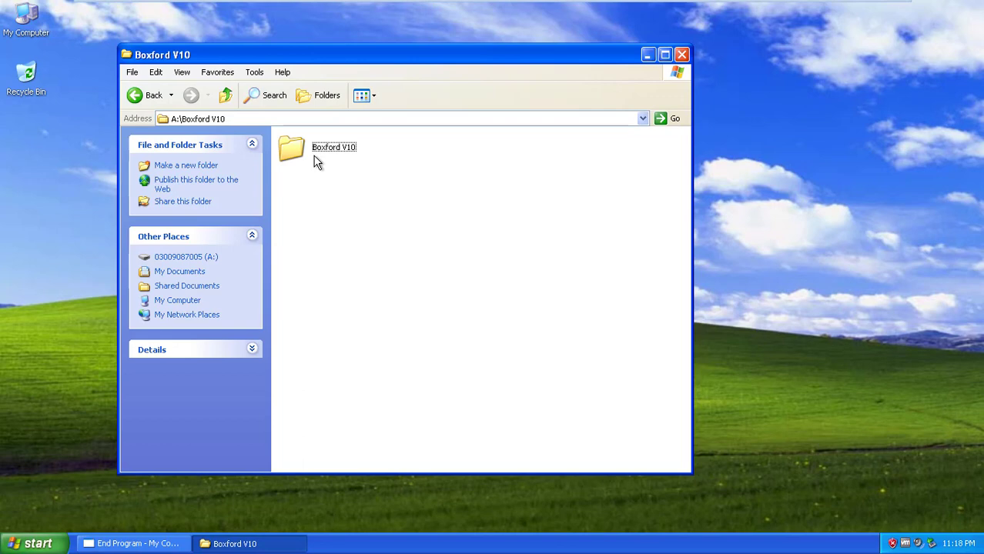
key("ctrl+v")
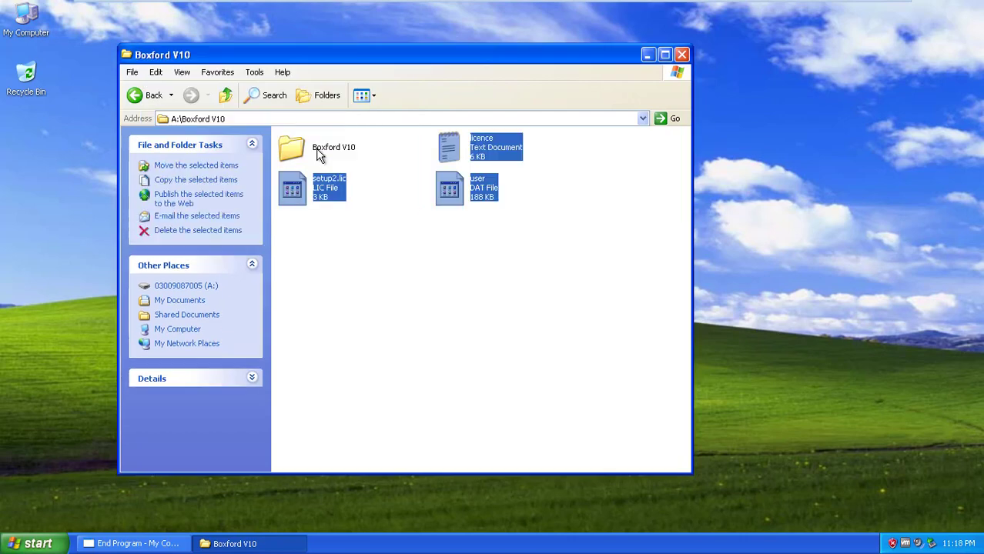
Copy all files from folder 2 inside the nested Boxford V10 folder into A:\Boxford V10.
double_click(316, 158)
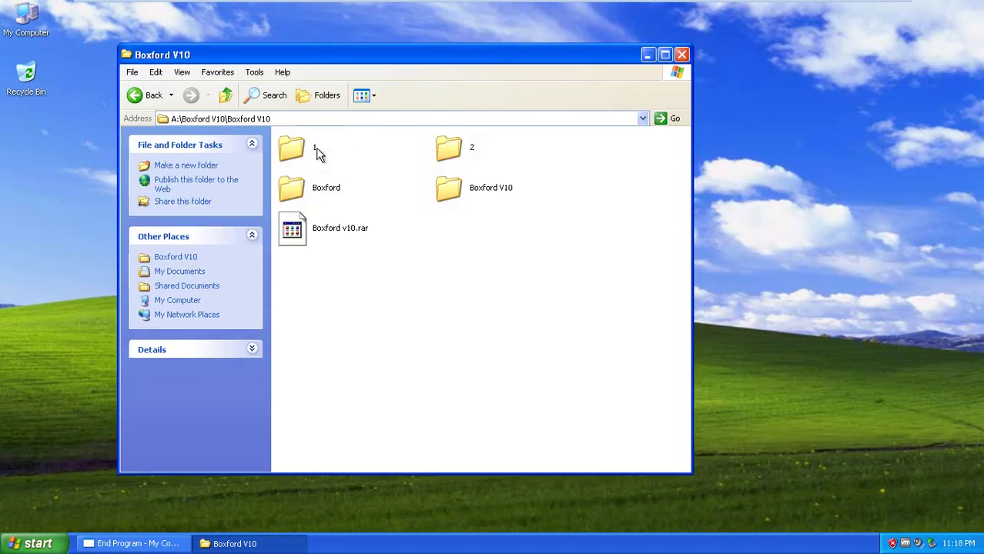
double_click(446, 152)
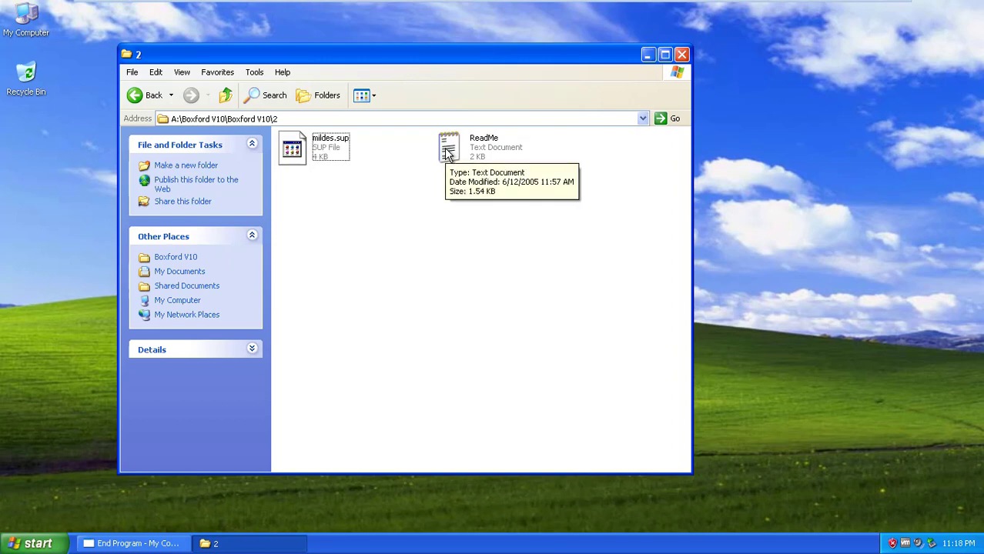
left_click(330, 154)
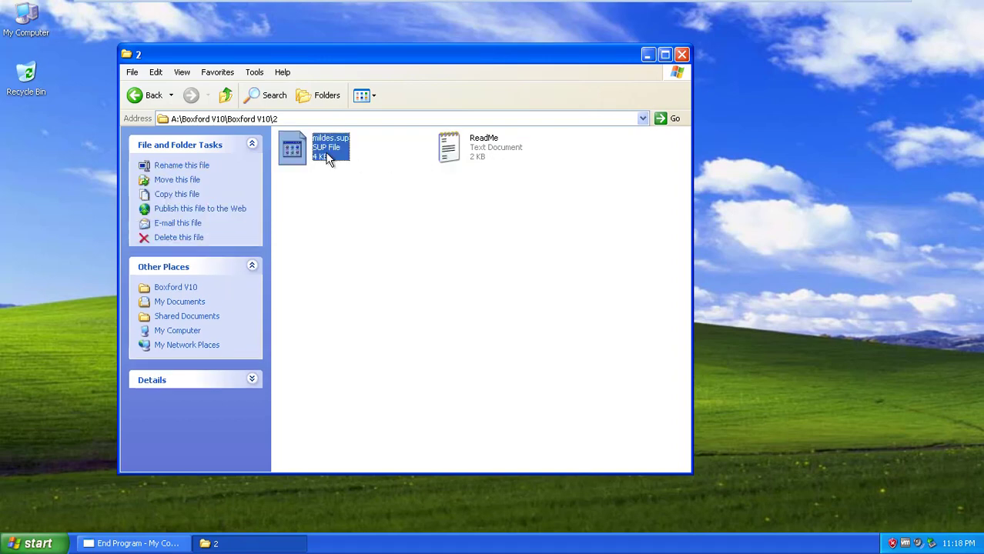
key("ctrl+a")
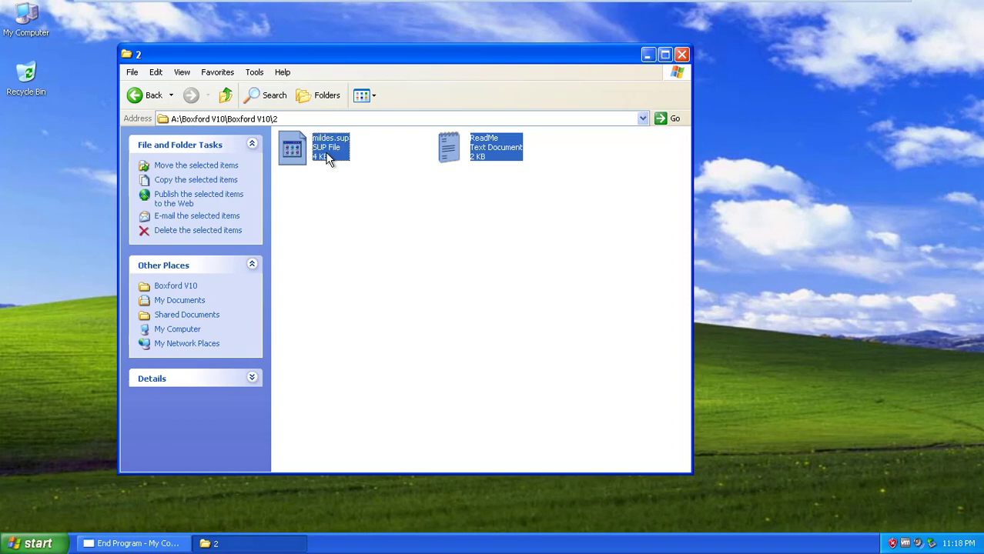
key("BackSpace")
key("BackSpace")
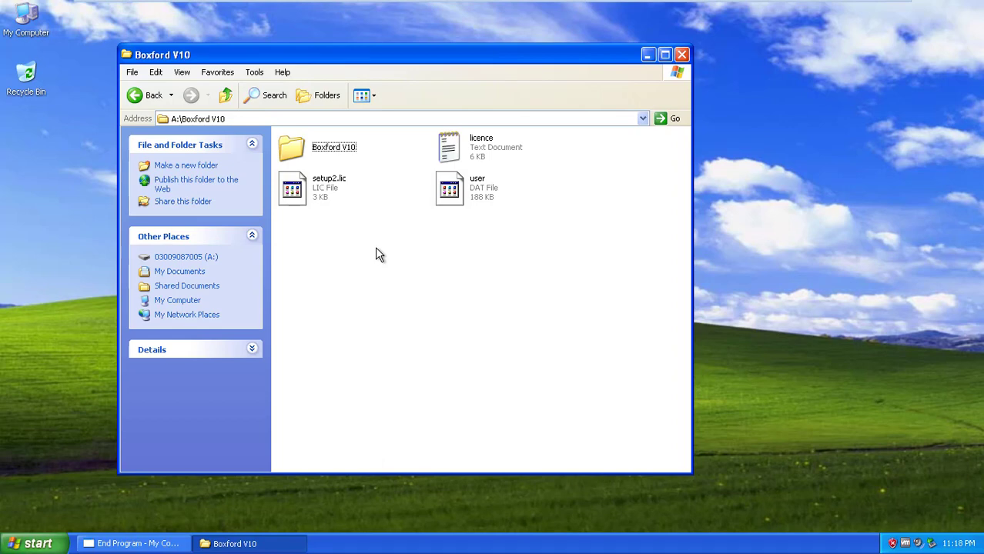
key("ctrl+v")
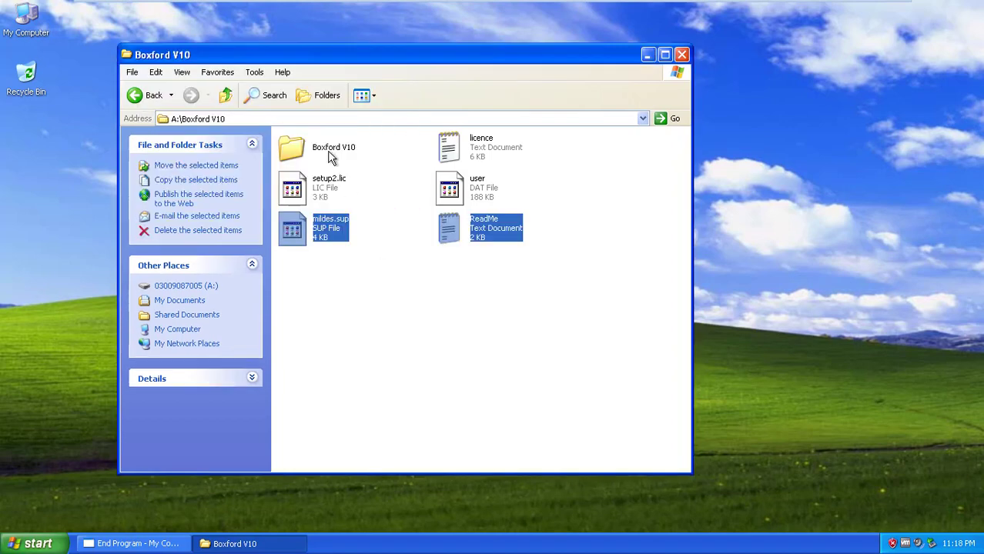
Launch SETUP from A:\Boxford V10\Boxford V10\Boxford, refresh the folder and bring the installation wizard to the front.
double_click(330, 151)
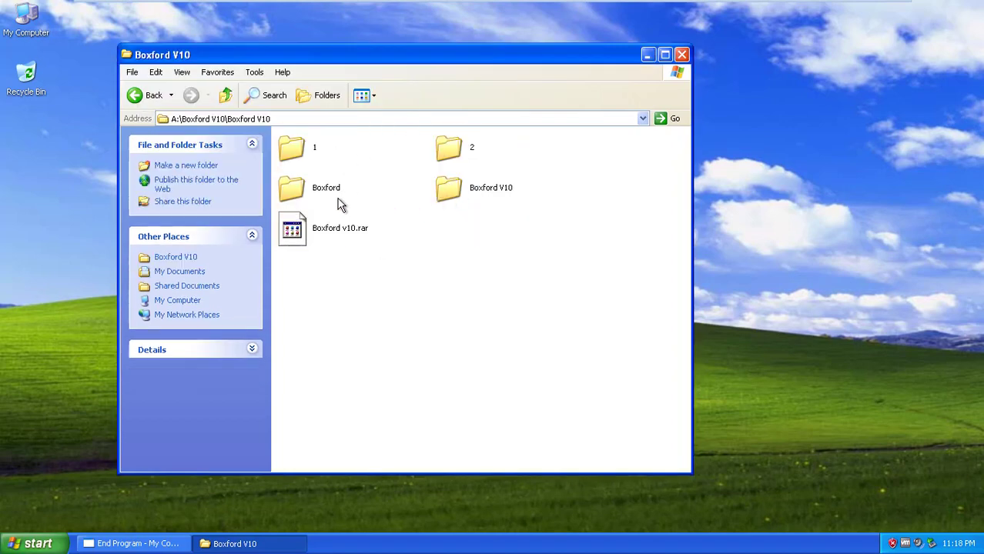
double_click(319, 188)
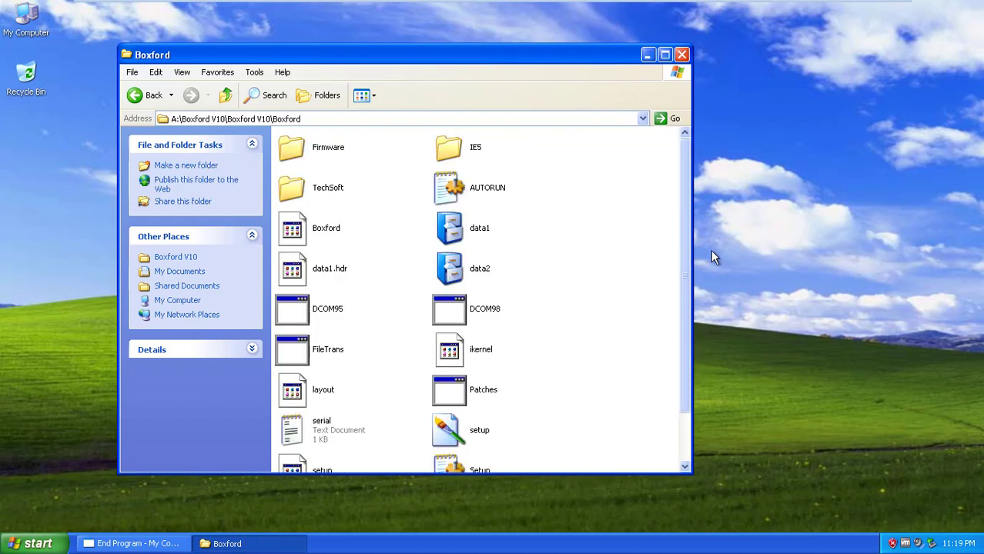
left_click_drag(686, 254, 690, 324)
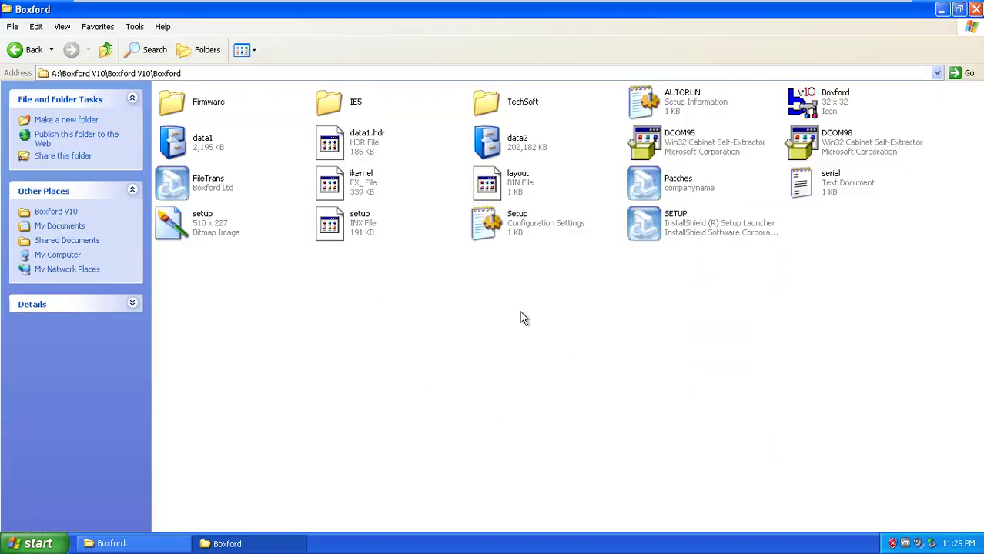
left_click(671, 235)
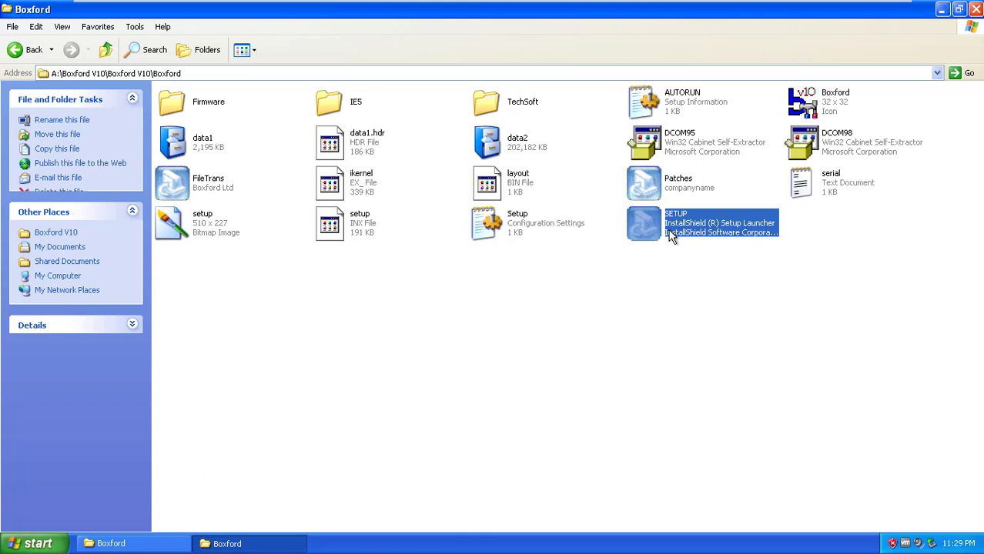
right_click(596, 323)
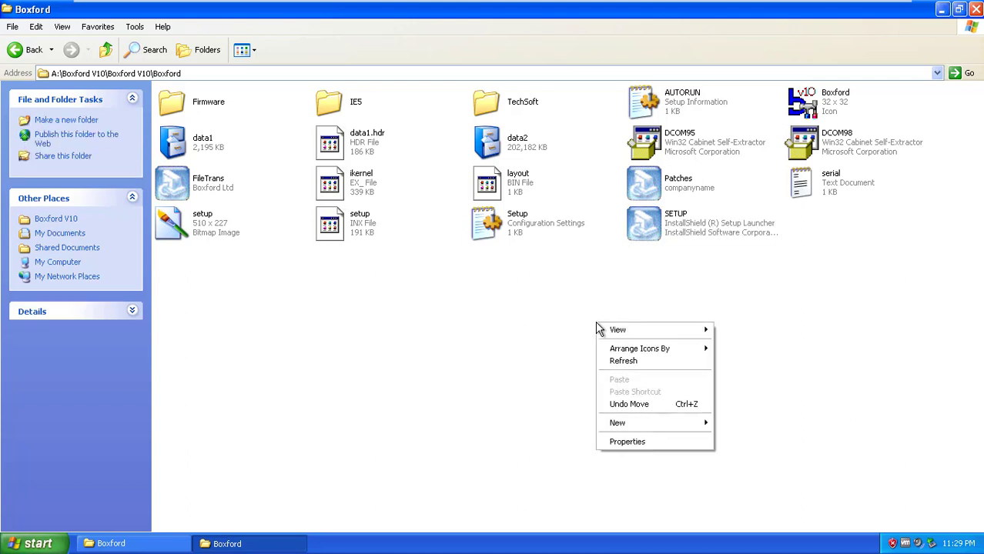
left_click(627, 362)
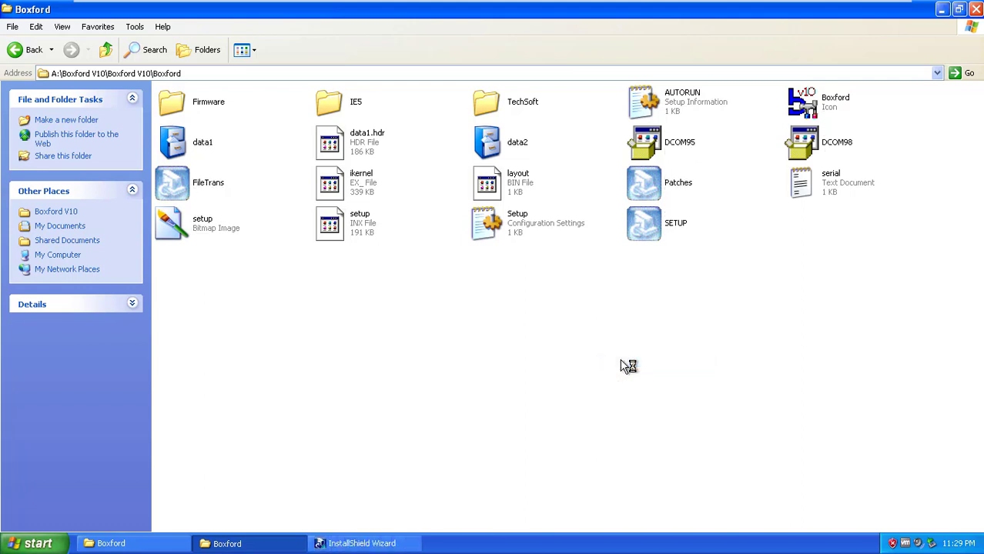
left_click(370, 545)
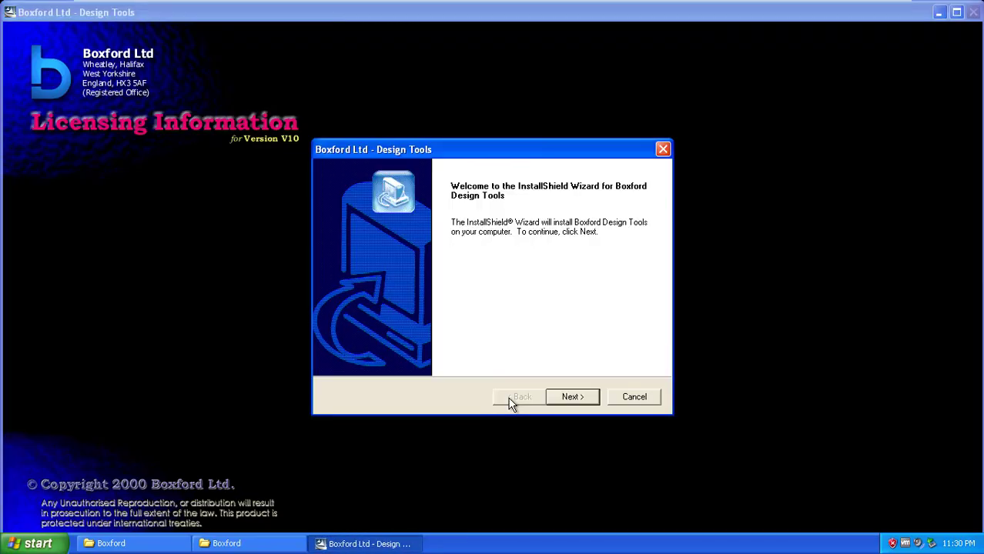
Advance the Design Tools installer to Customer Information and set the company name to MED.
left_click(568, 404)
left_click(570, 400)
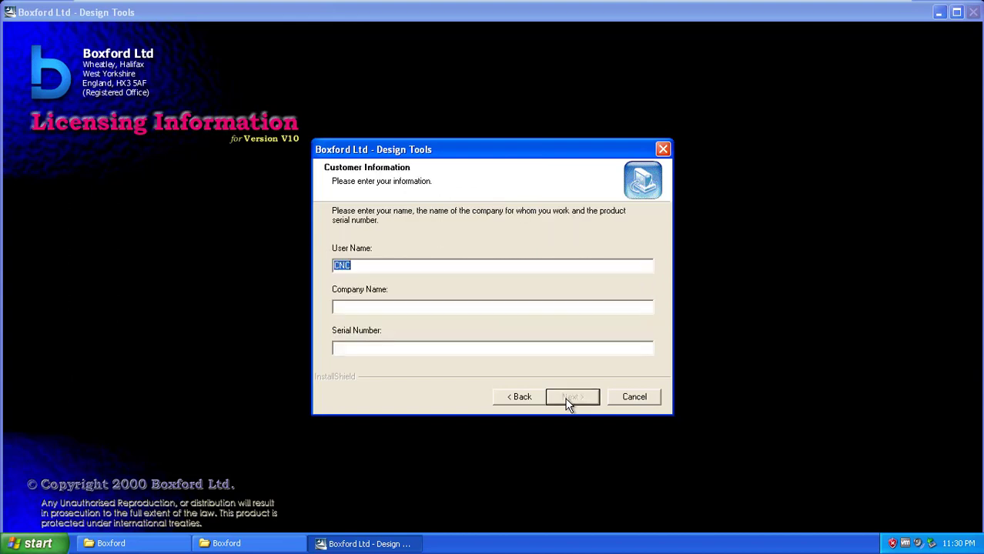
left_click(363, 307)
type("MED")
Copy the product serial number from the serial text file into the installer's Serial Number field and continue to Setup Type.
left_click(379, 349)
left_click(938, 12)
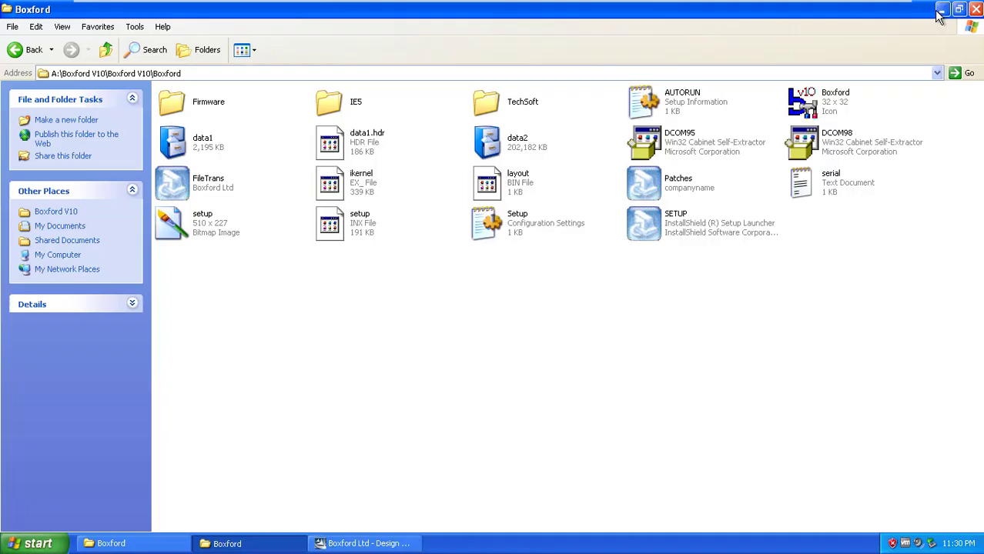
double_click(814, 191)
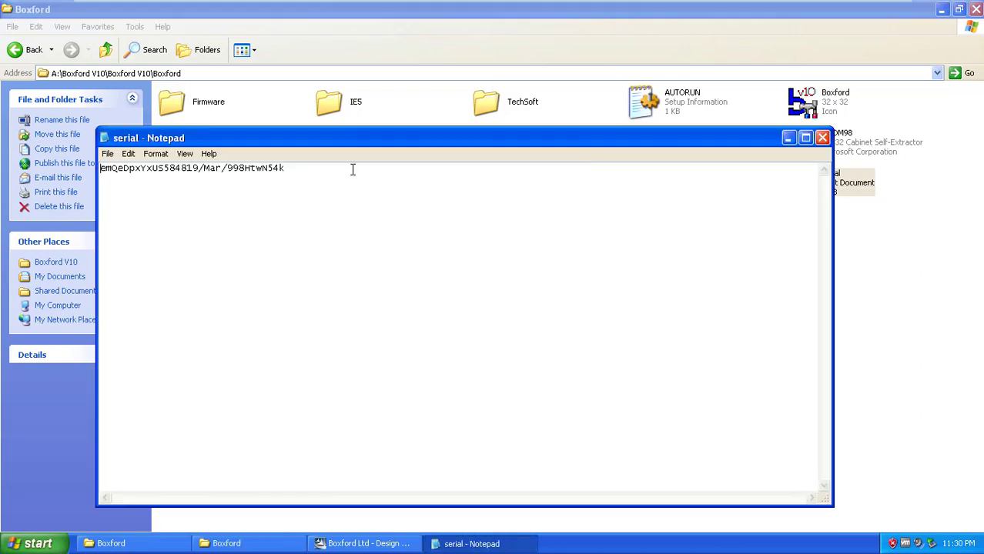
left_click_drag(341, 170, 91, 166)
key("ctrl+c")
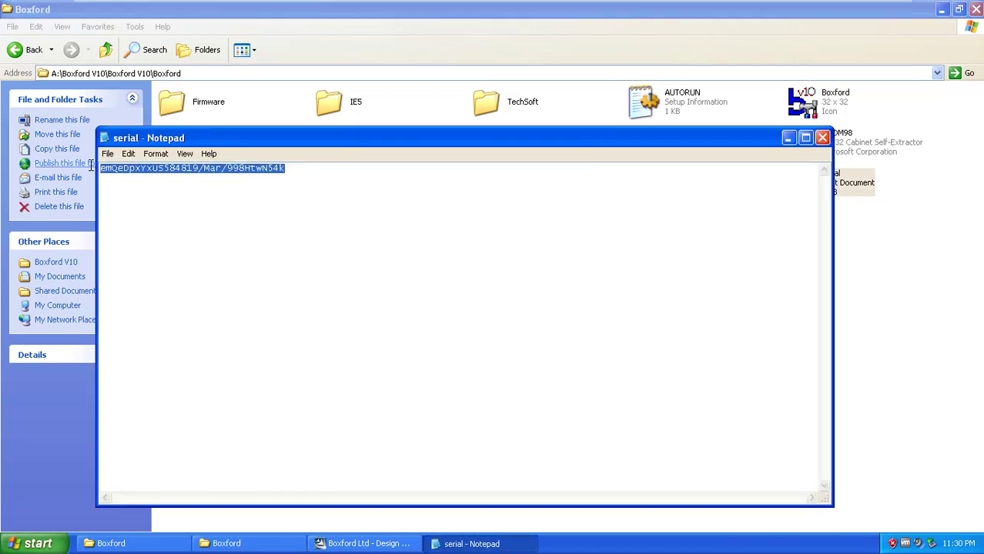
right_click(219, 523)
left_click(362, 544)
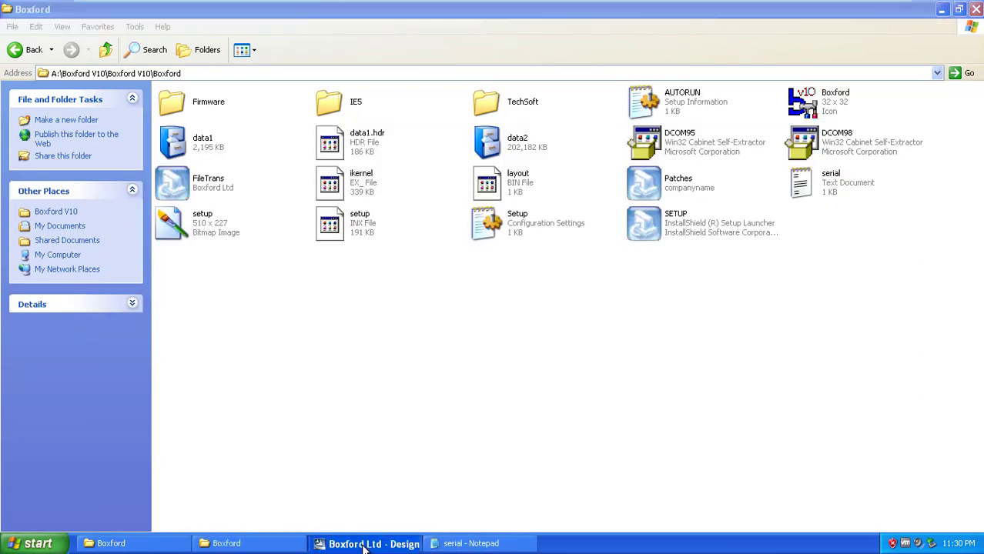
left_click(360, 348)
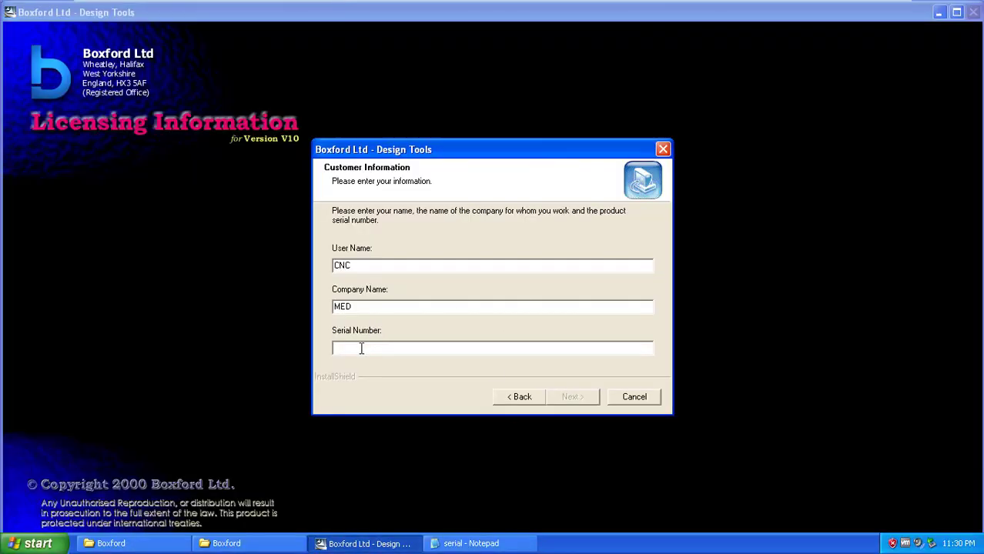
key("ctrl+v")
left_click(575, 398)
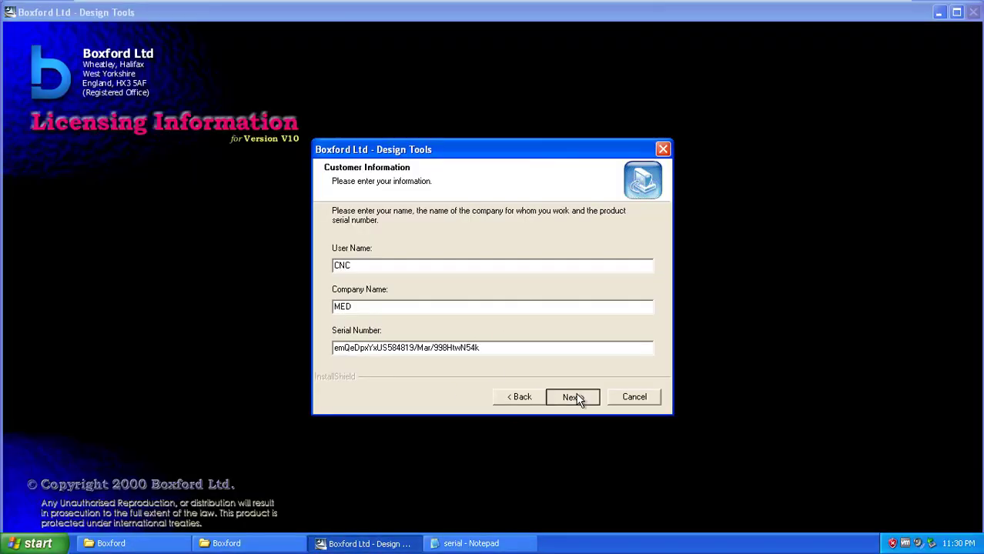
left_click(574, 398)
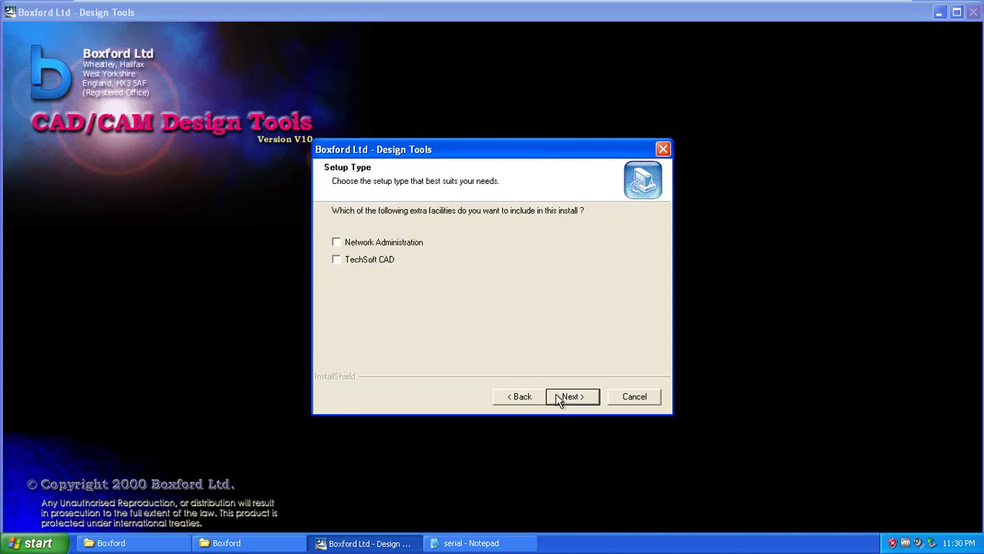
Install Boxford Design Tools with no extra facilities, all default components and the Boxford CADCAM program folder, and finish without restarting.
left_click(564, 408)
left_click(562, 401)
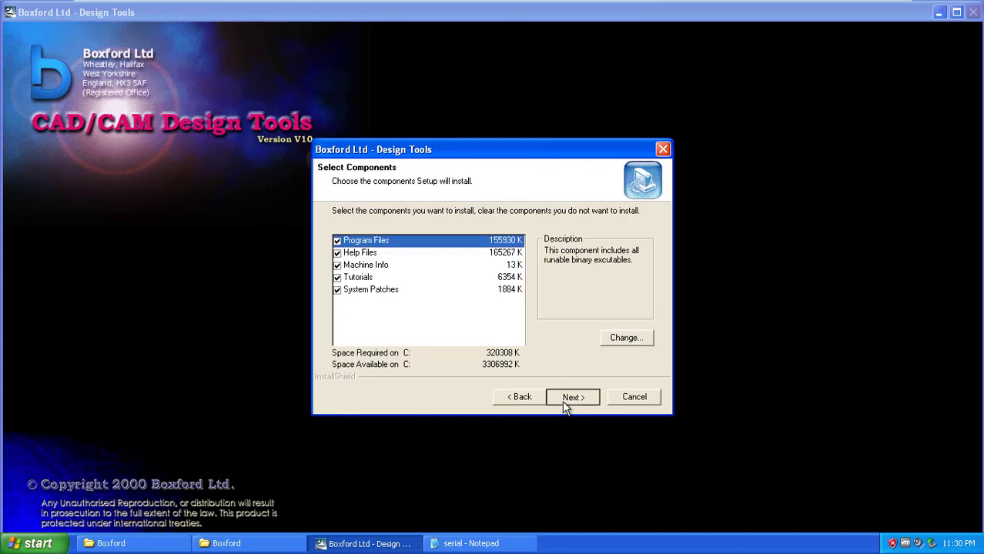
left_click(562, 401)
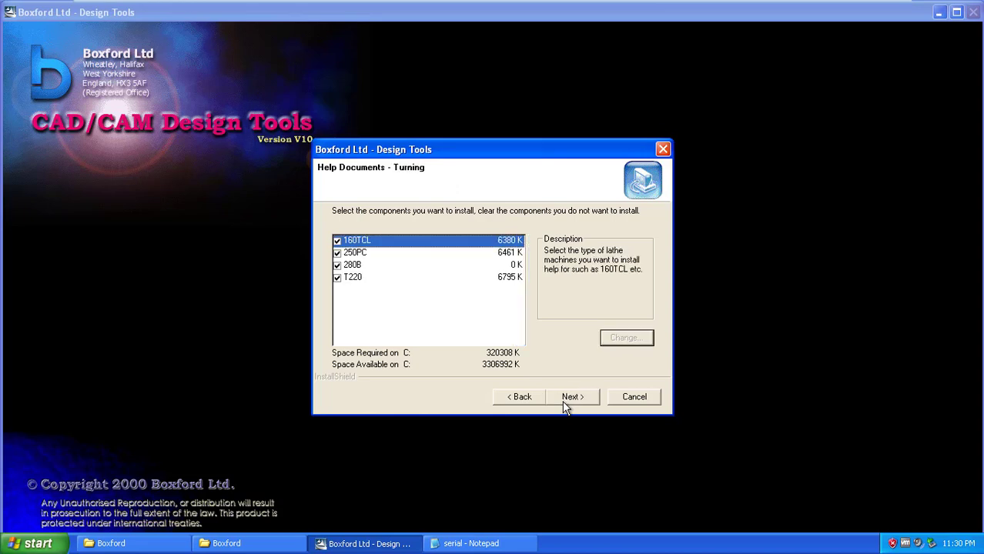
left_click(562, 400)
left_click(562, 400)
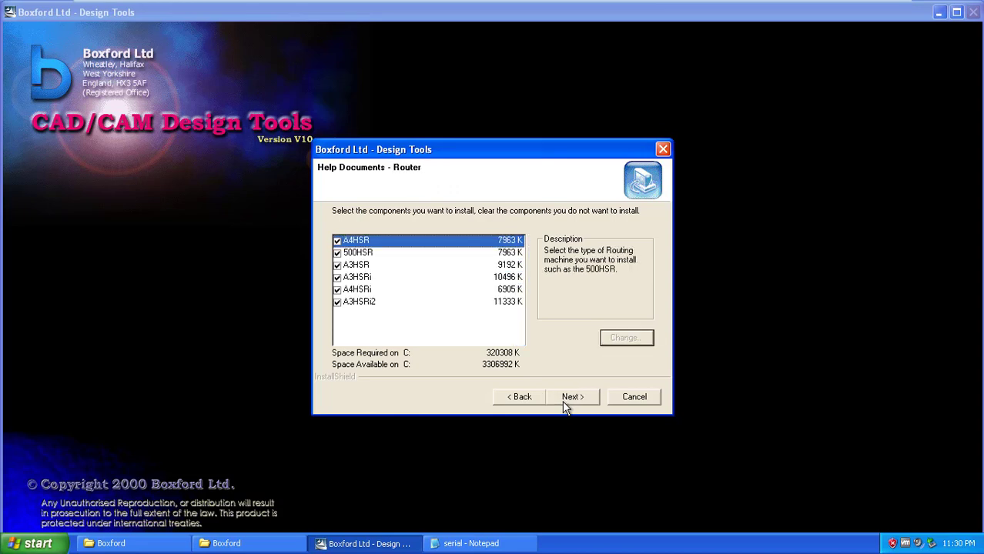
left_click(562, 400)
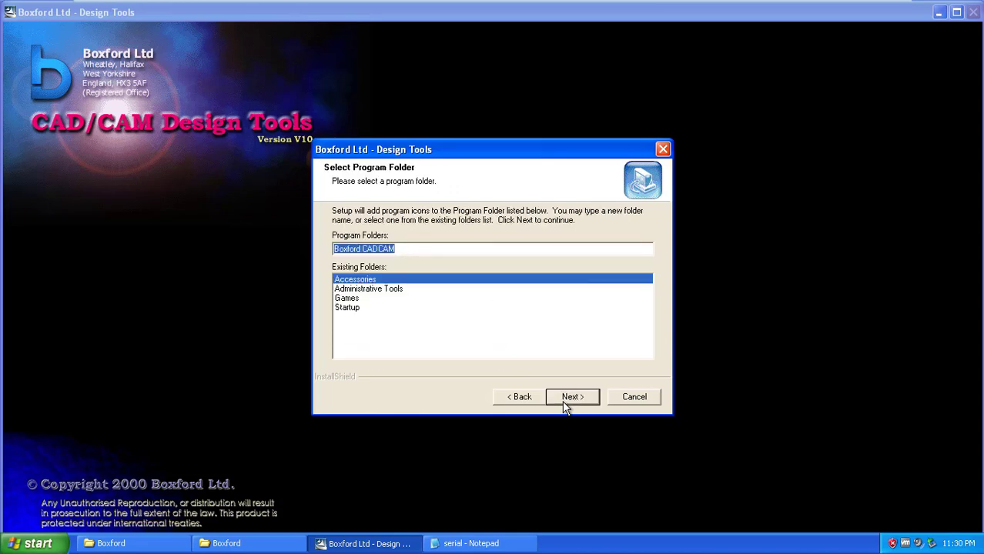
left_click(572, 396)
left_click(572, 397)
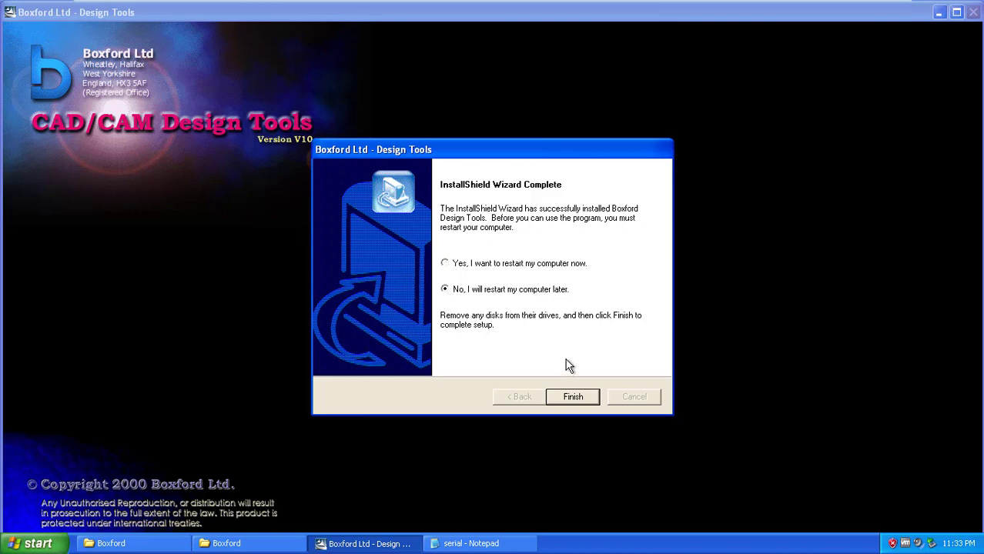
left_click(570, 400)
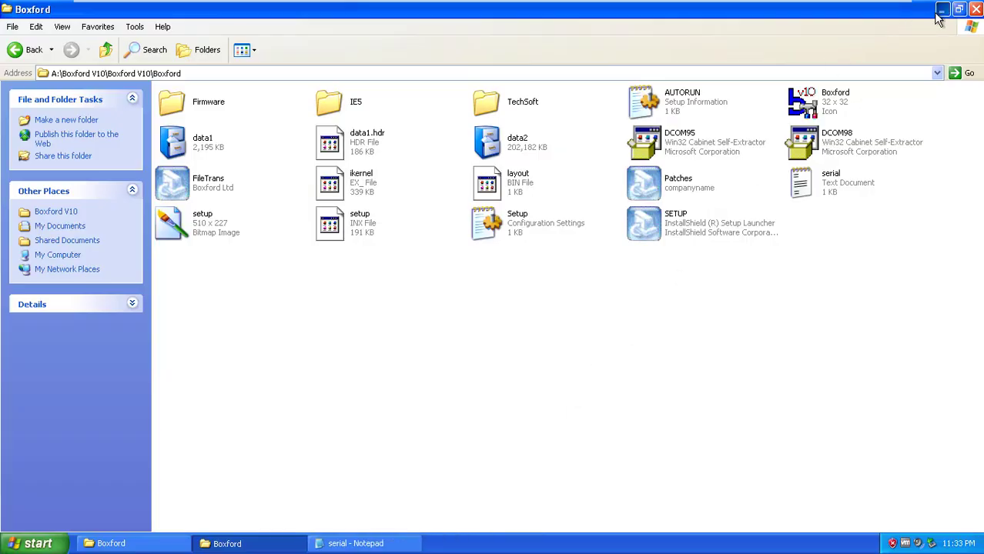
Close the Boxford folder and serial file windows, and start the Boxford V10 CADCAM Application.
left_click(975, 10)
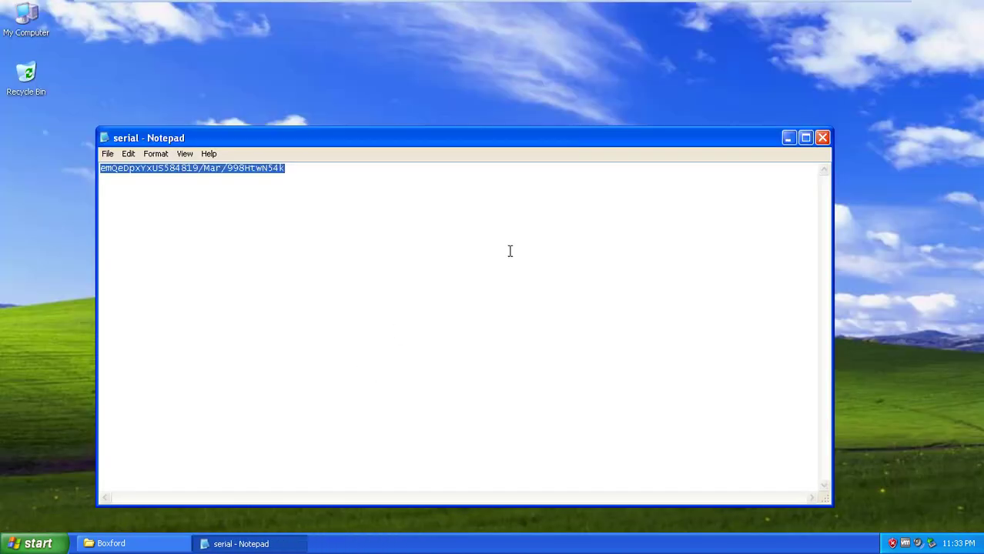
left_click(821, 137)
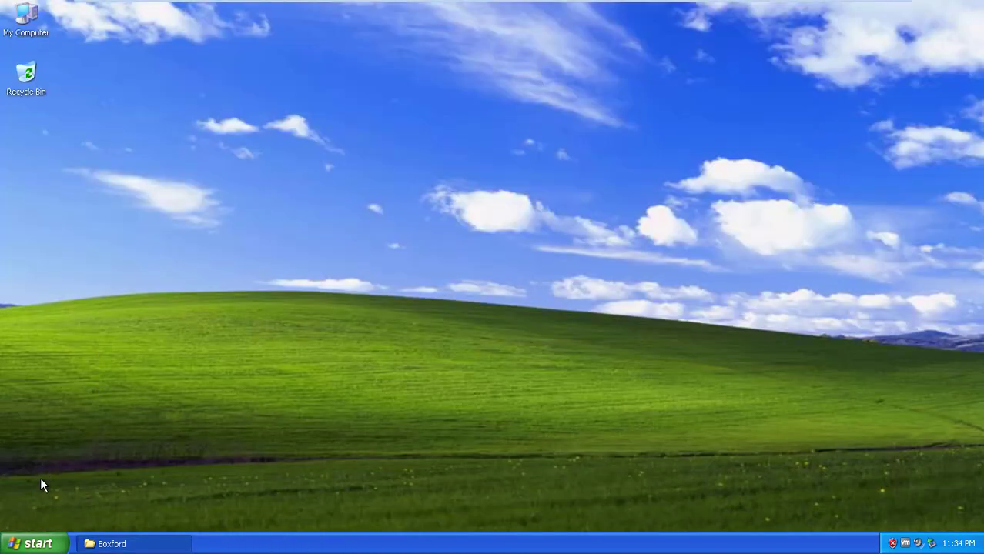
left_click(35, 543)
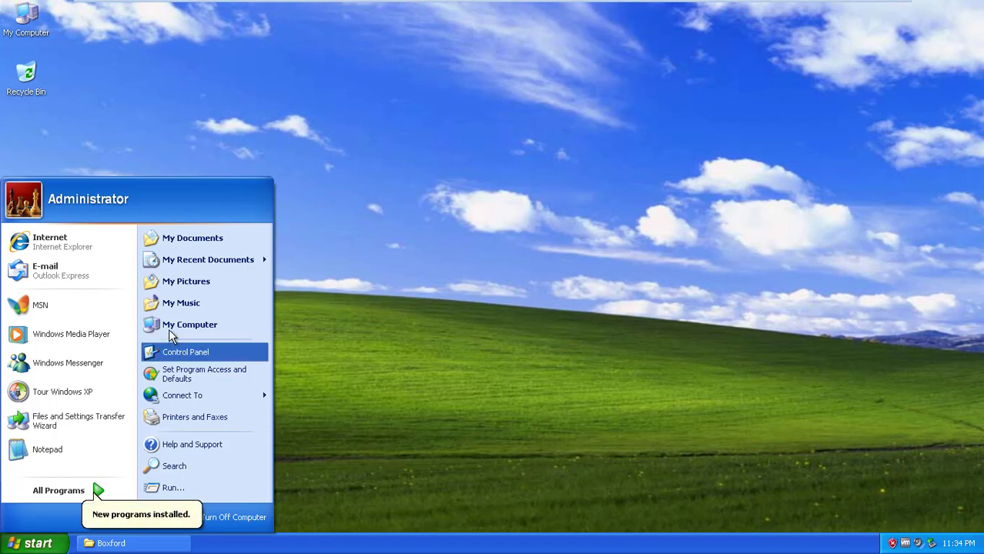
left_click(72, 490)
mouse_move(170, 347)
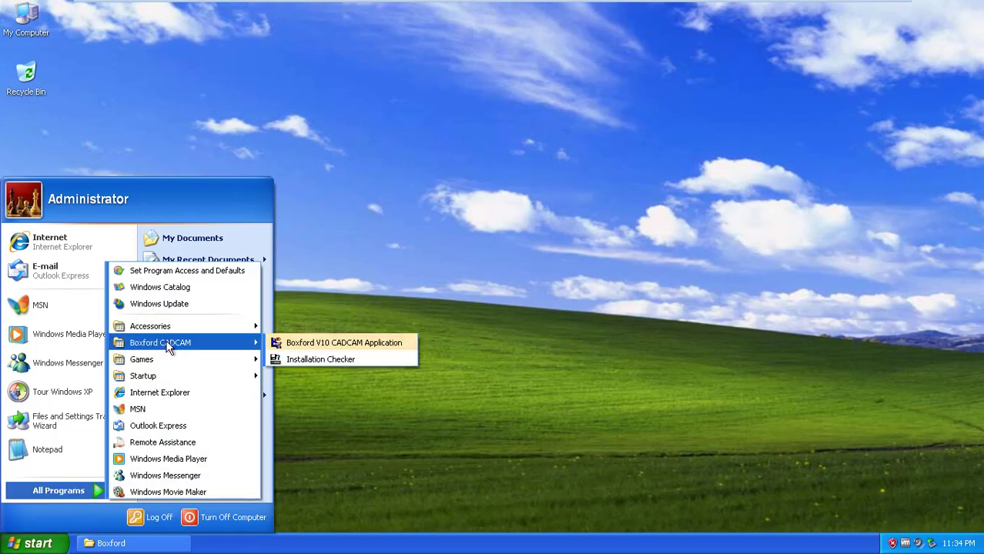
left_click(341, 347)
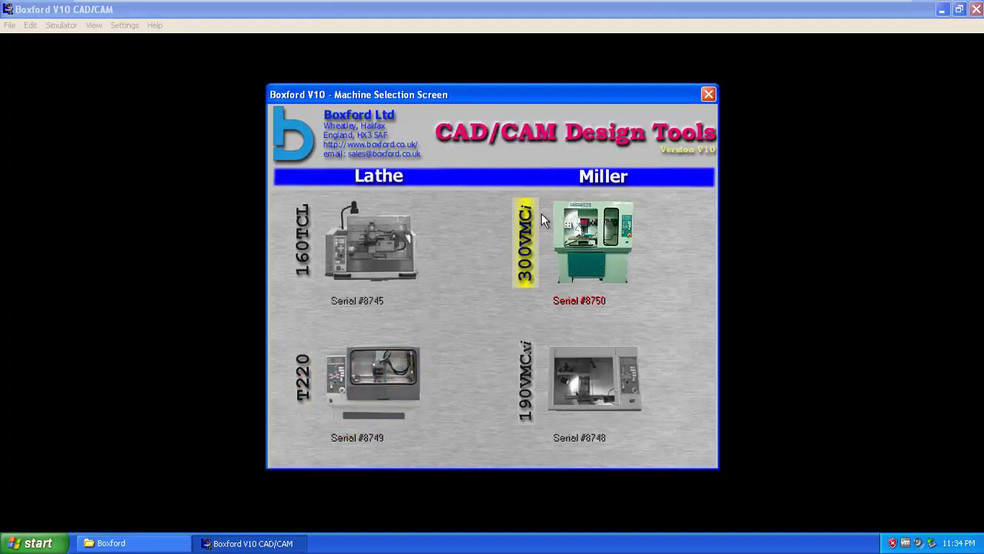
Select the 160TCL lathe as the machine, switch the current user to Administrator and confirm the password prompt.
left_click(321, 259)
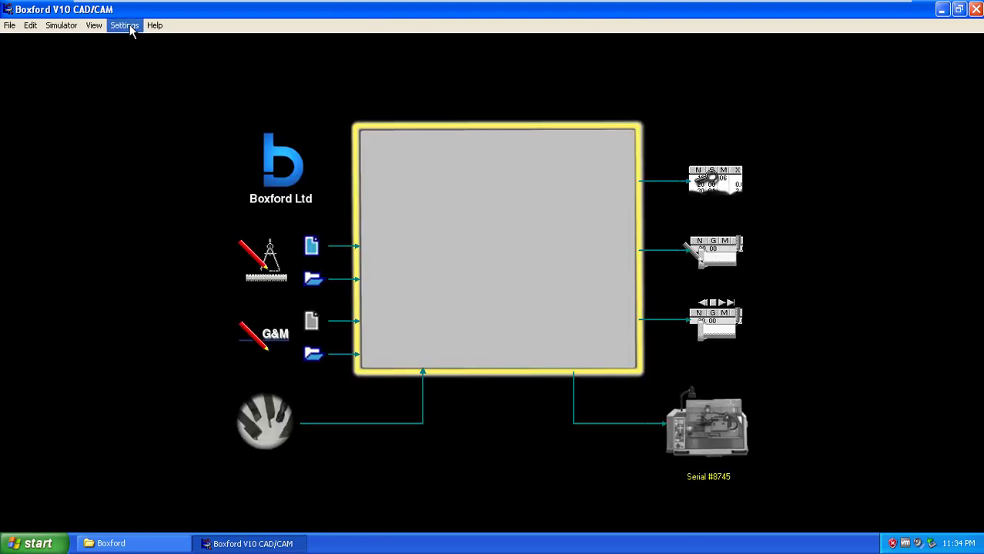
left_click(130, 25)
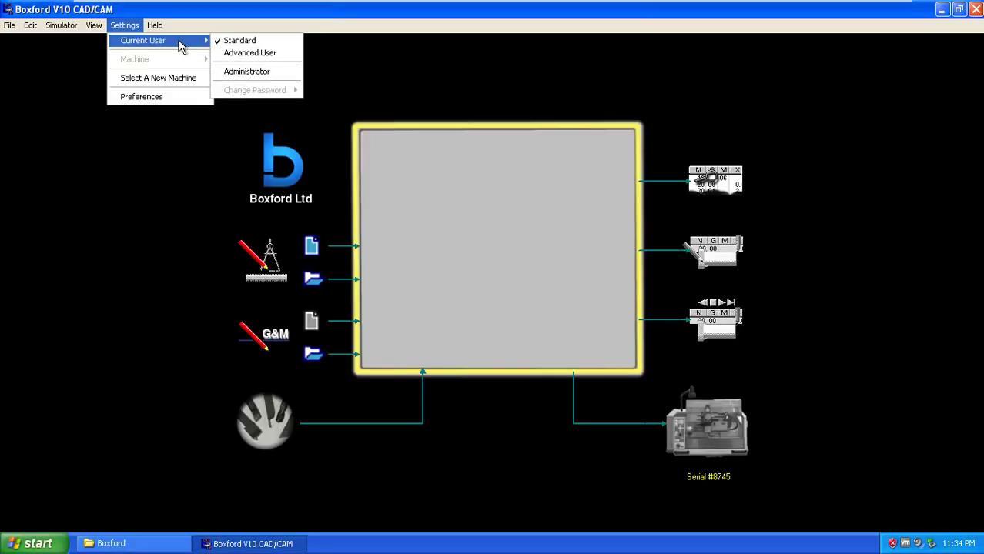
left_click(240, 71)
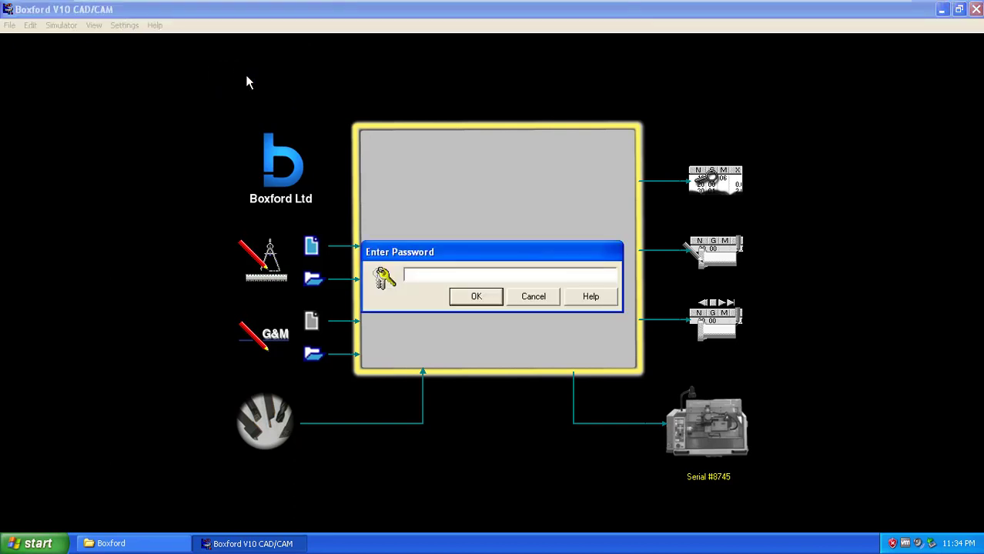
left_click(482, 295)
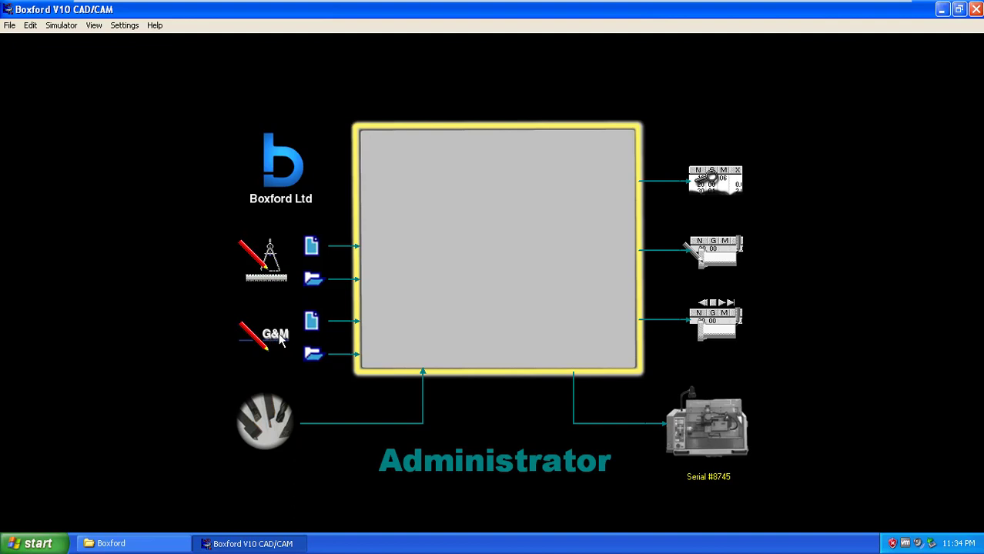
Create a new G&M file in the G&M folder, named with the user's first name.
left_click(311, 321)
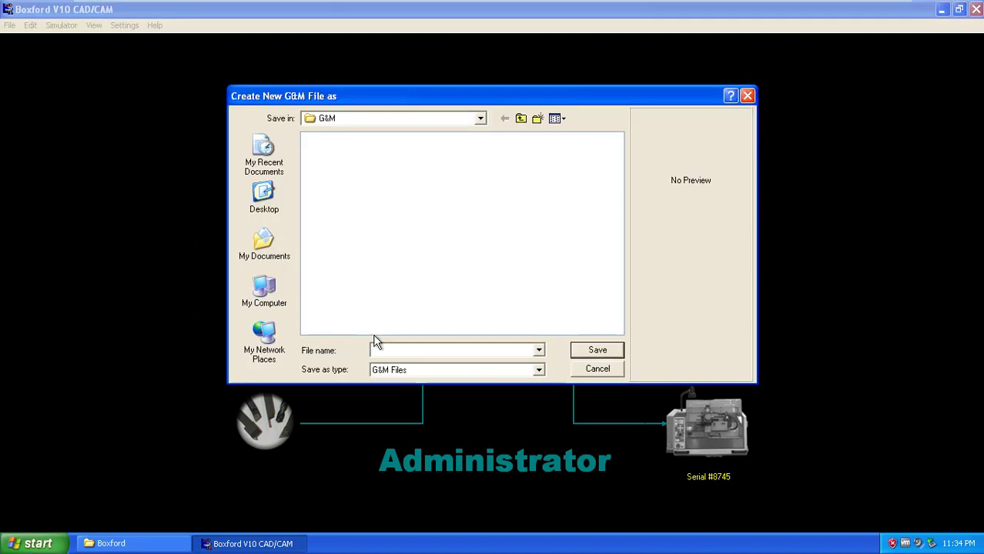
type("A")
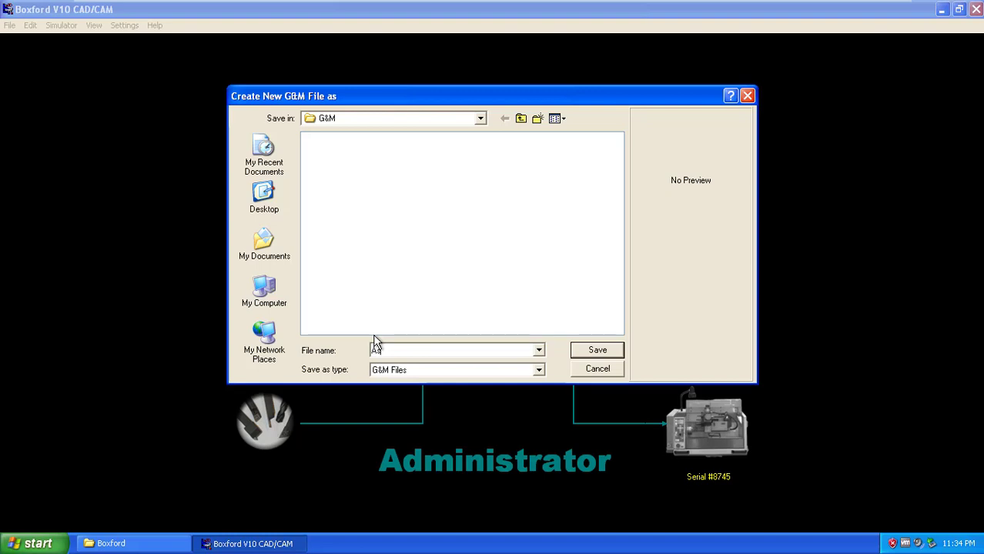
type("sim")
left_click(608, 351)
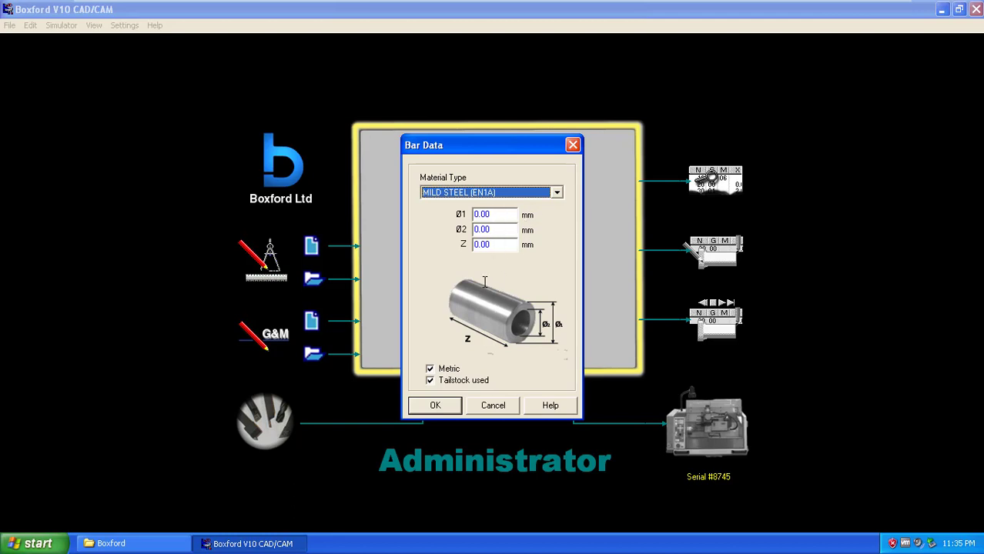
Define the mild steel bar with outside diameter 5 mm, inside diameter 2 mm and length Z 10 mm.
left_click(436, 405)
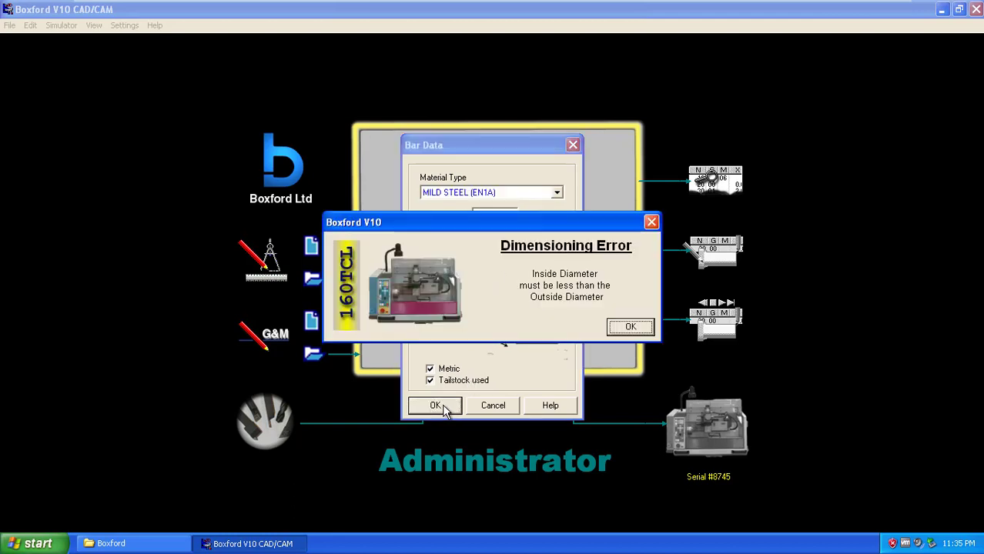
left_click(630, 328)
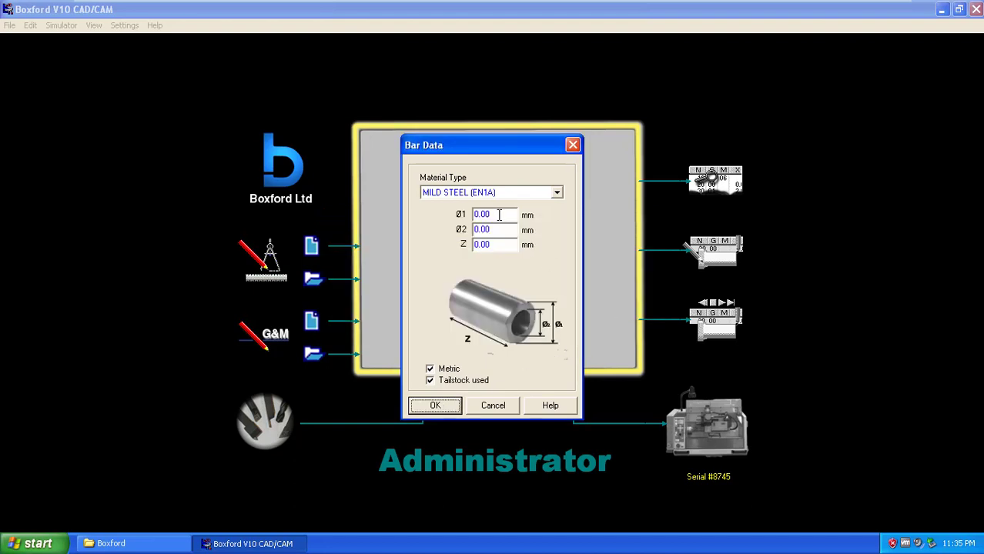
left_click_drag(499, 215, 463, 216)
type("5")
key("Tab")
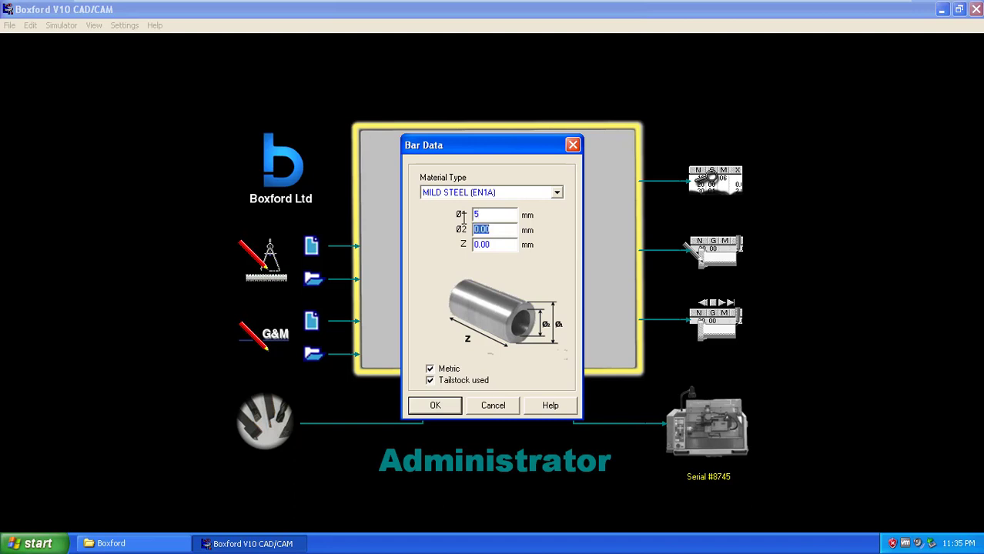
type("2")
key("Tab")
type("10")
left_click(433, 404)
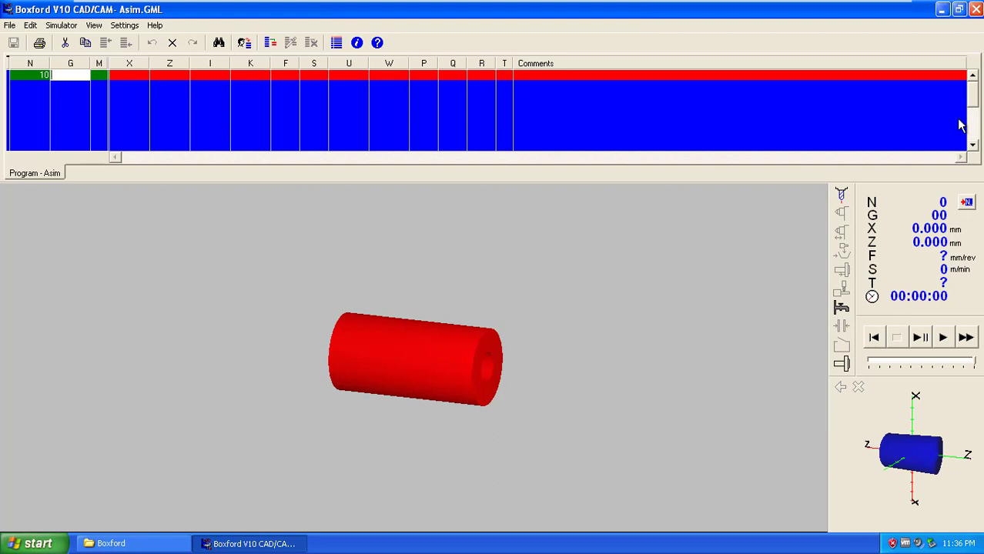
Close the G&M program and exit Boxford V10, confirming the exit.
left_click(945, 9)
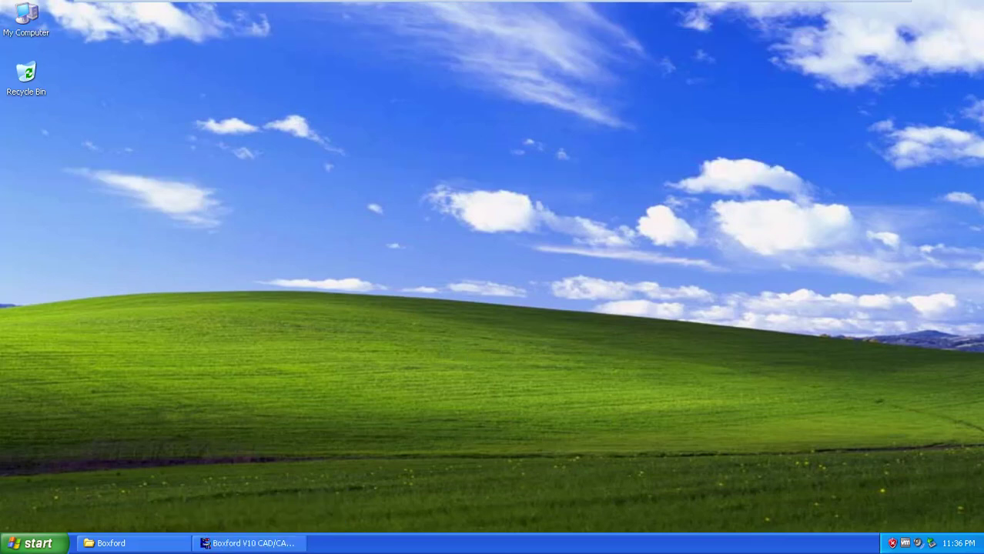
left_click(248, 544)
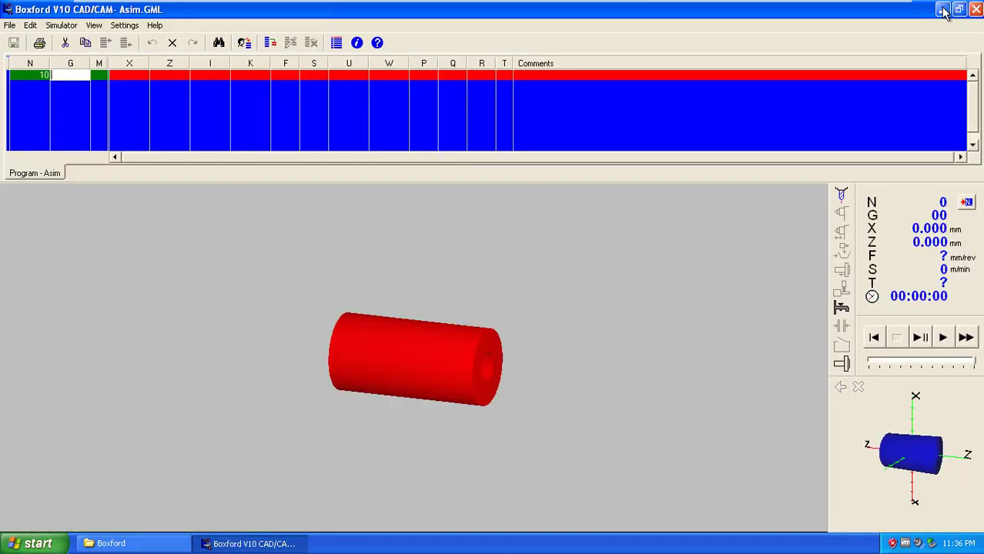
left_click(975, 9)
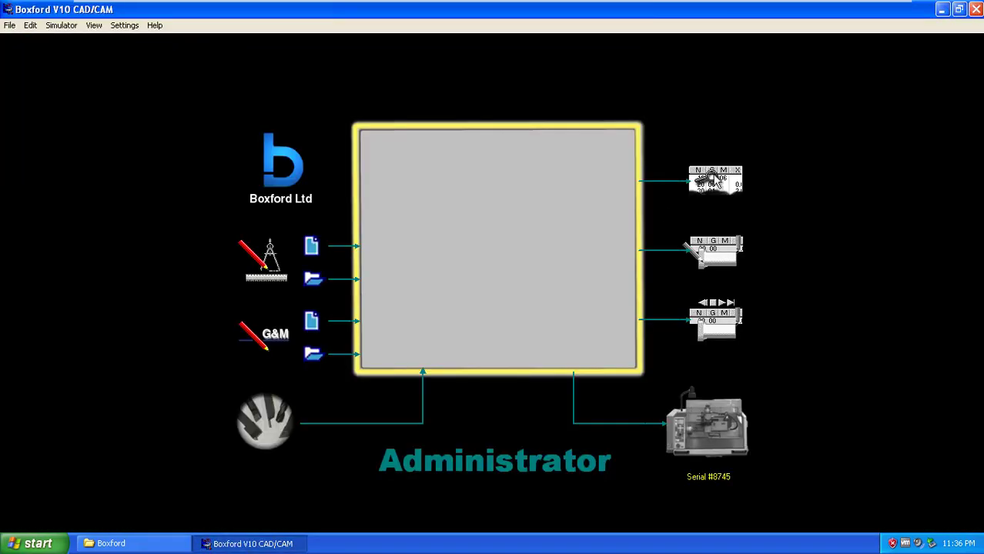
left_click(975, 9)
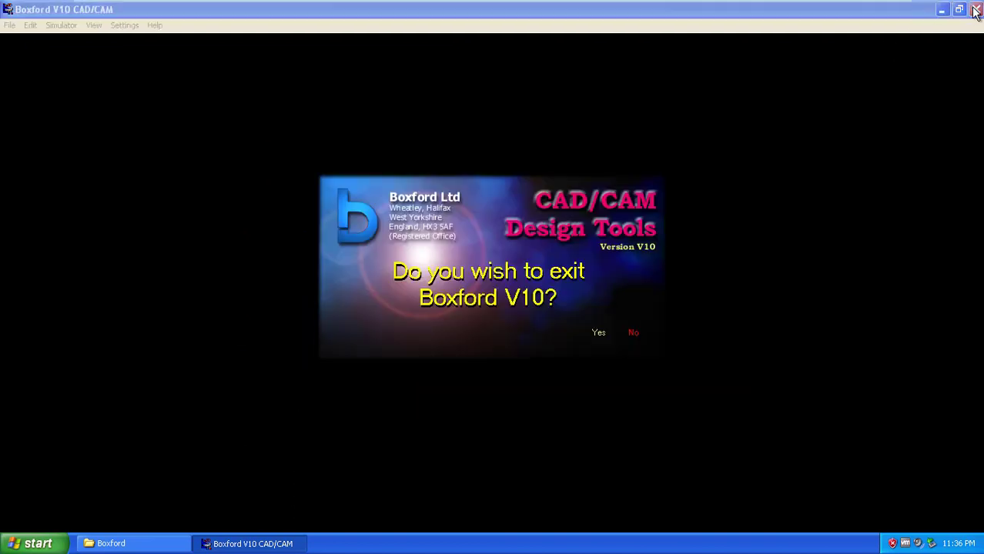
left_click(600, 338)
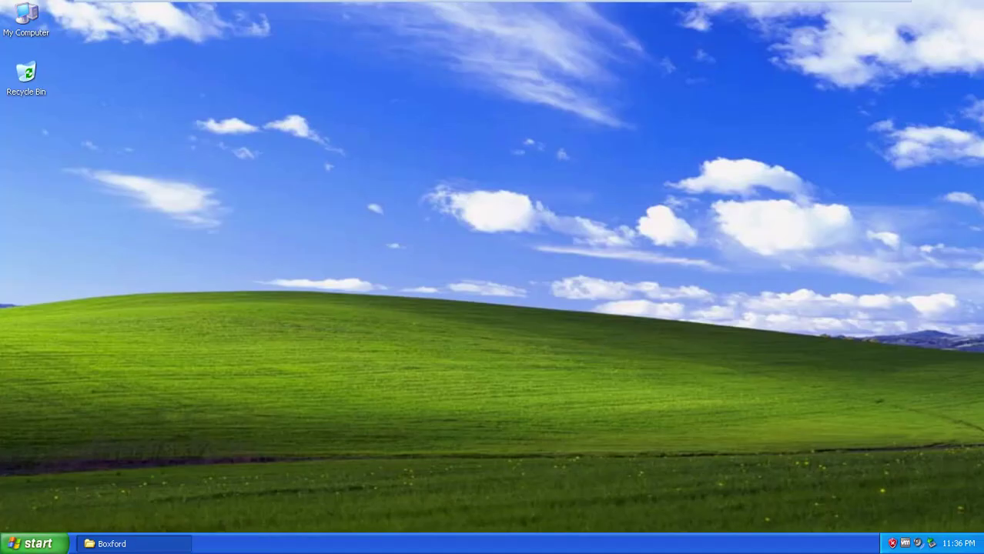
Copy the Boxford V10 CADCAM Application shortcut onto the desktop below the Recycle Bin, and leave the virtual machine's full-screen view.
left_click(33, 543)
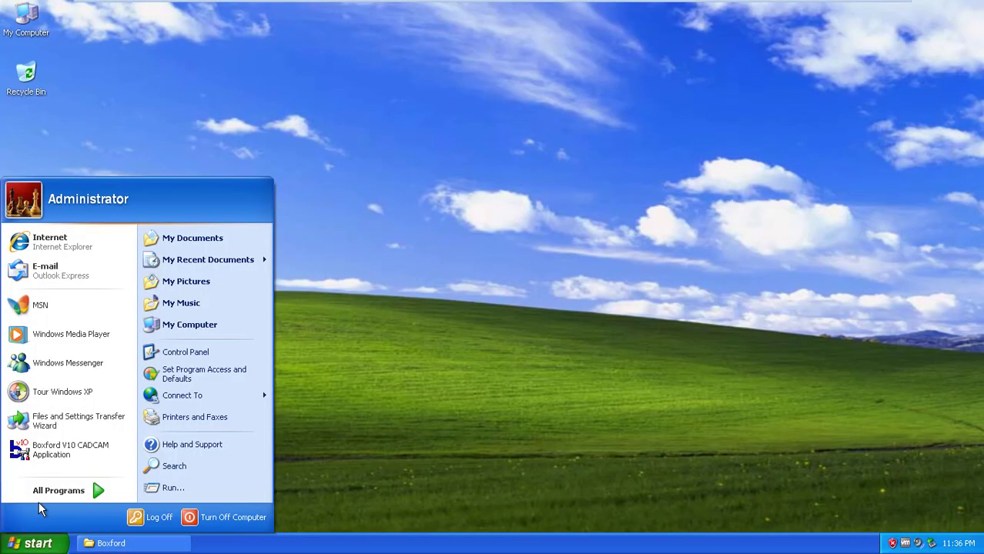
left_click(87, 488)
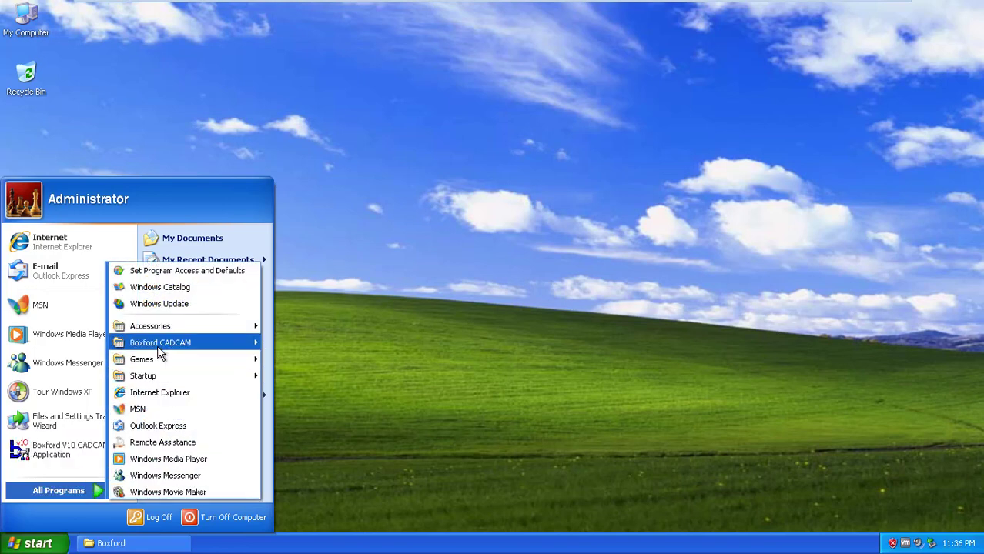
mouse_move(171, 343)
right_click(296, 342)
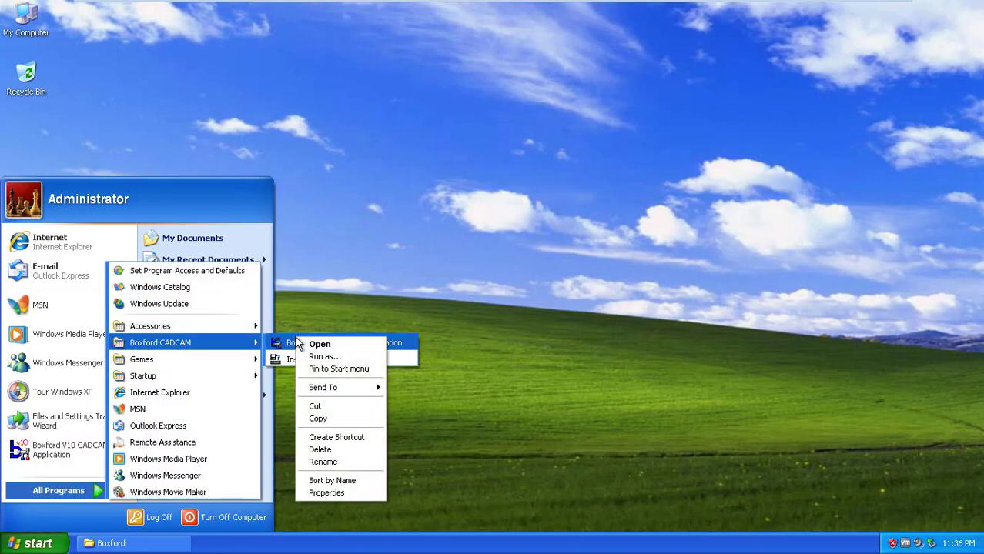
left_click(323, 418)
left_click(91, 83)
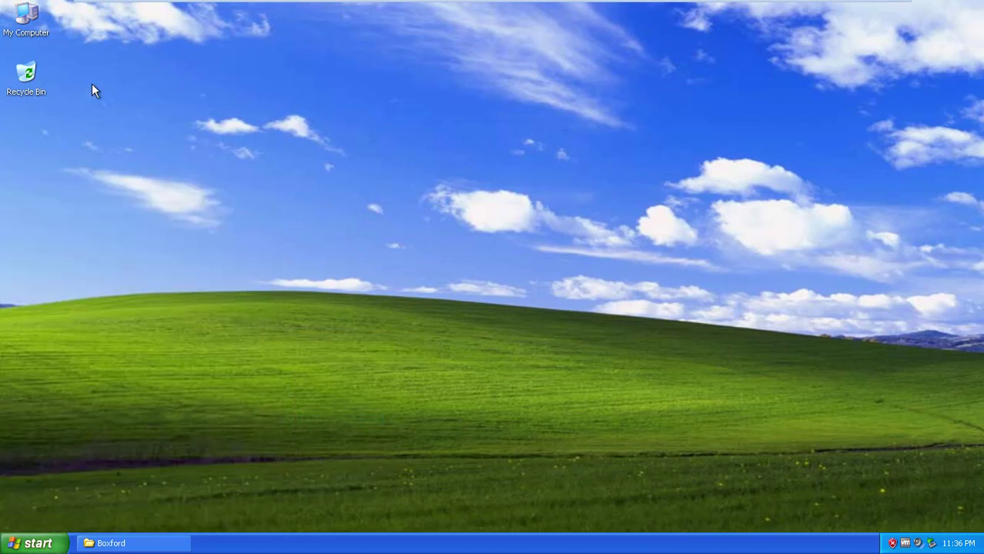
right_click(91, 83)
left_click(114, 124)
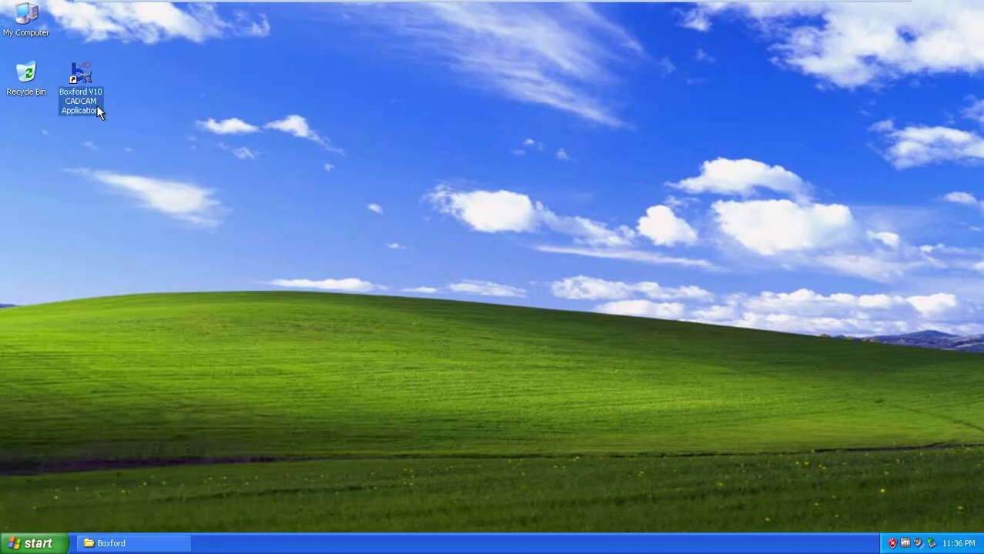
left_click_drag(91, 98, 39, 143)
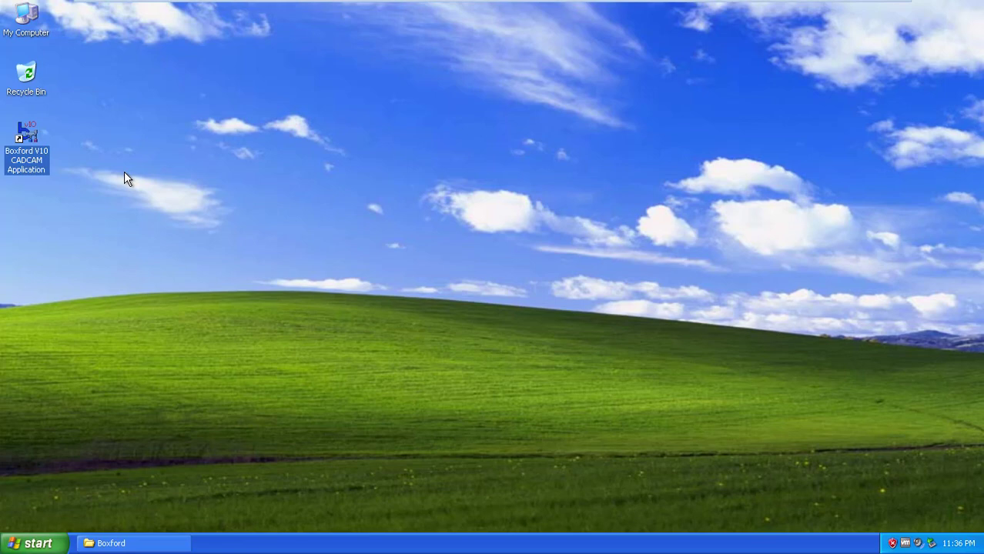
key("ctrl+alt+Return")
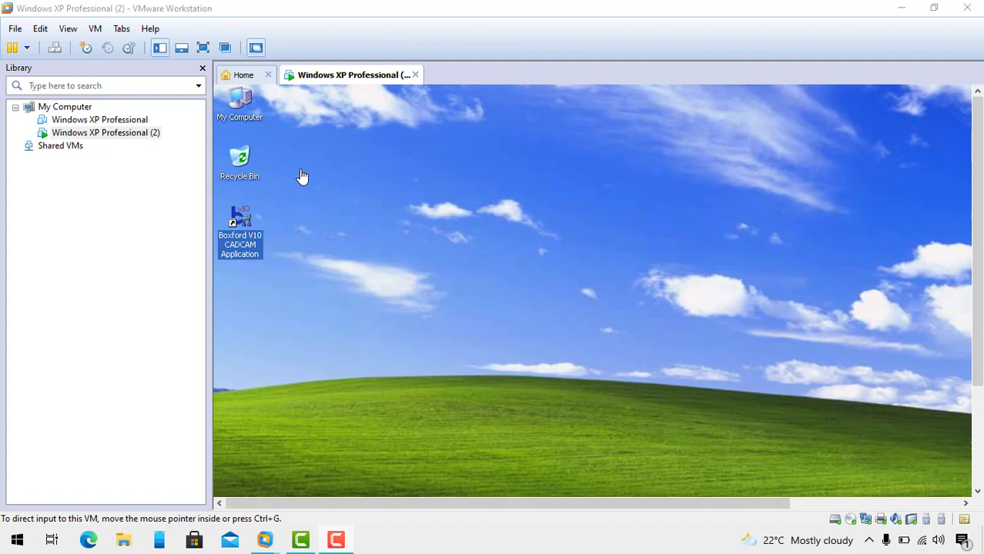
right_click(141, 137)
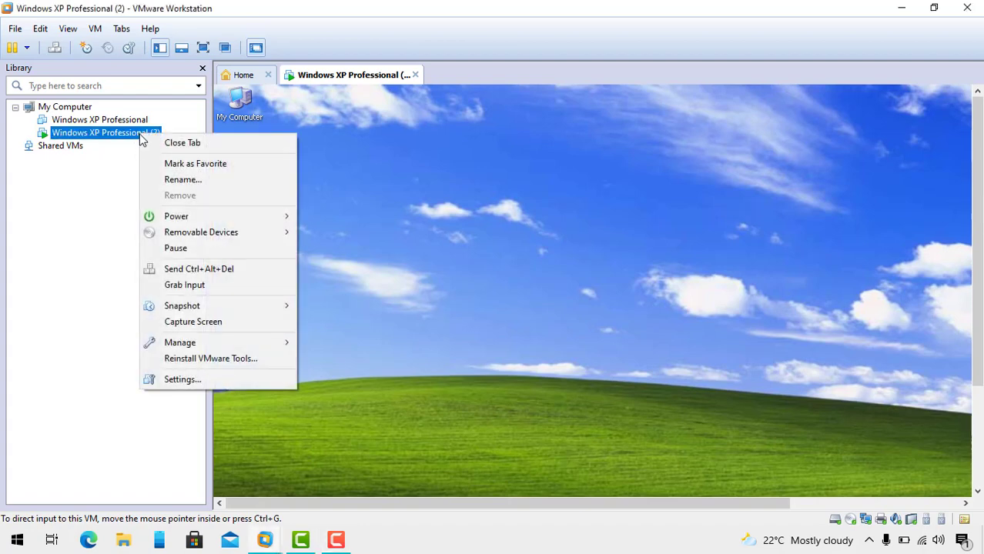
mouse_move(174, 222)
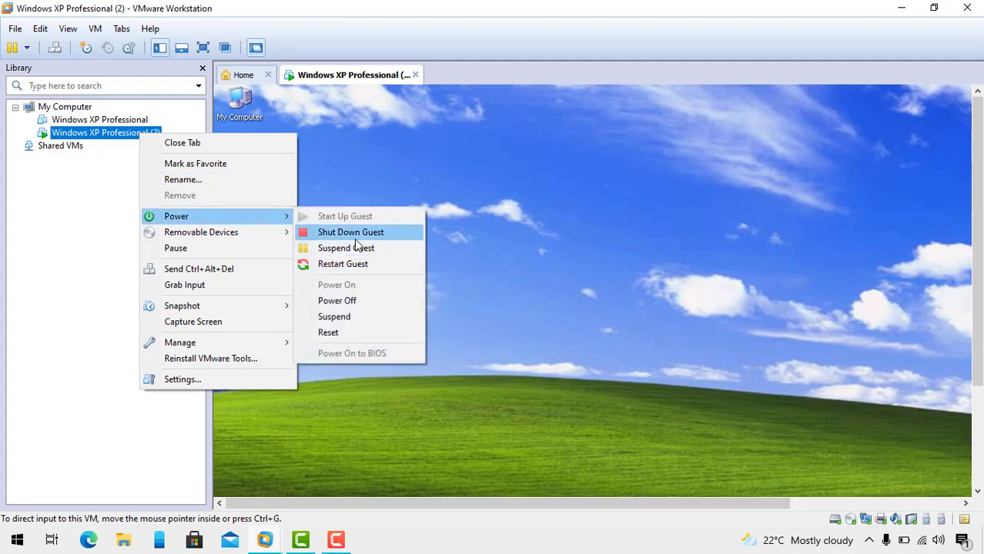
left_click(344, 305)
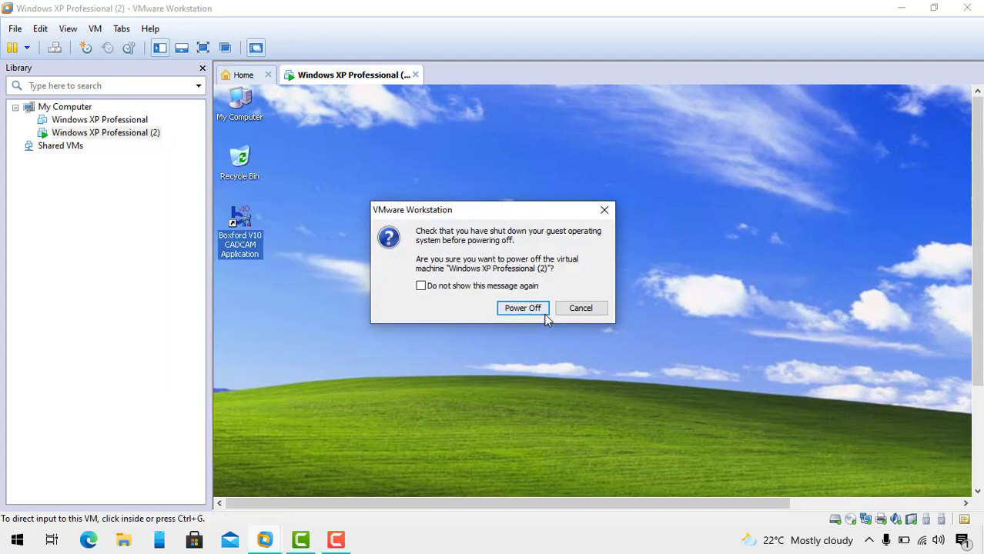
left_click(579, 308)
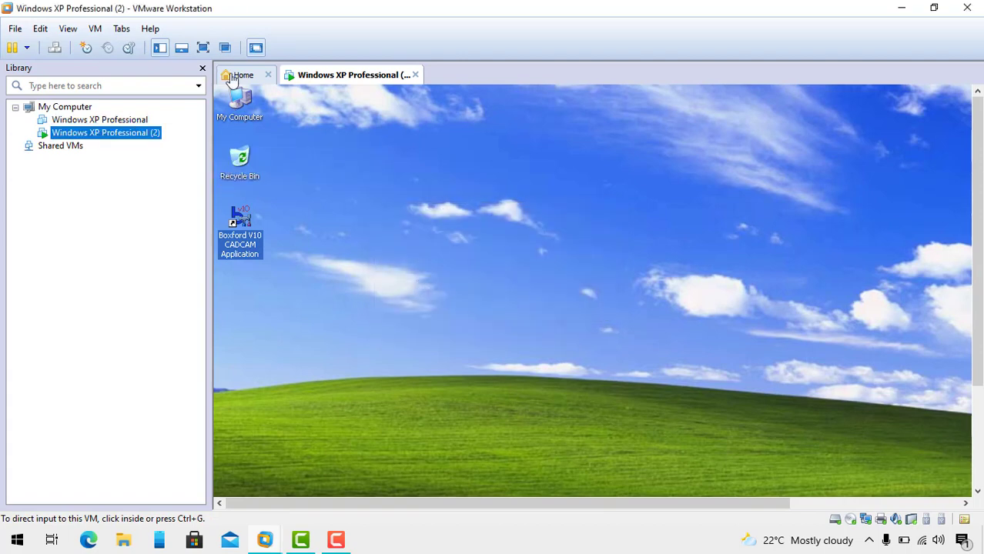
Shut down the guest operating system of Windows XP Professional (2) and confirm the shutdown.
right_click(117, 132)
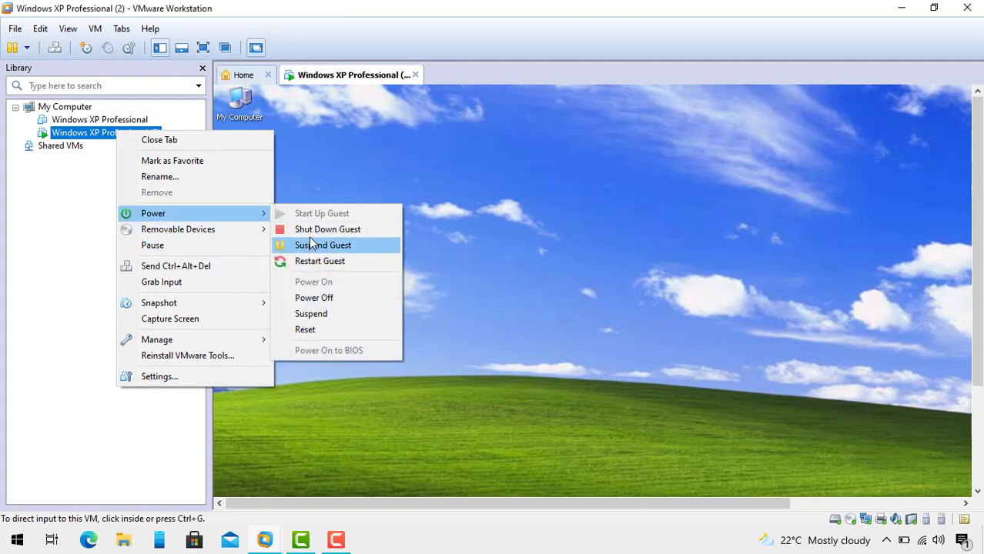
left_click(310, 236)
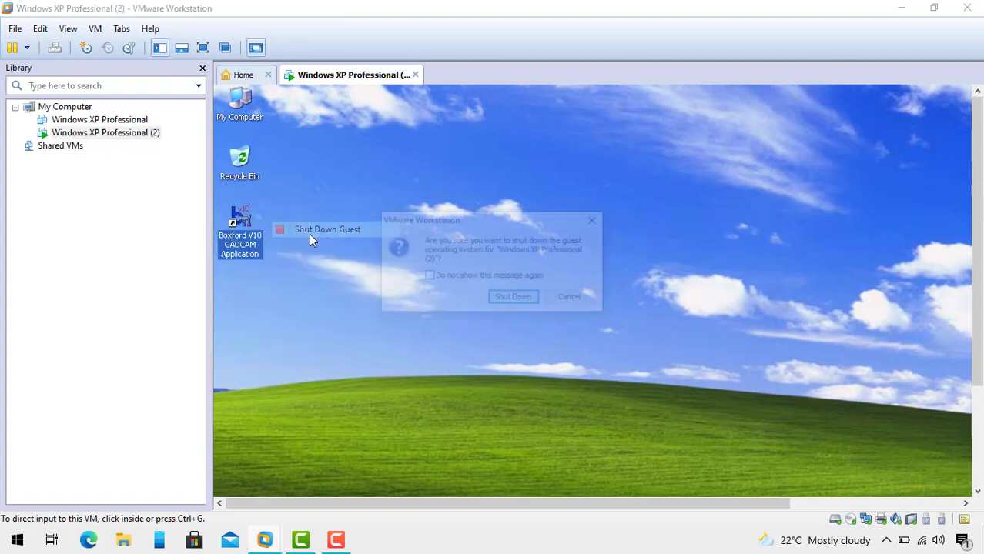
left_click(518, 304)
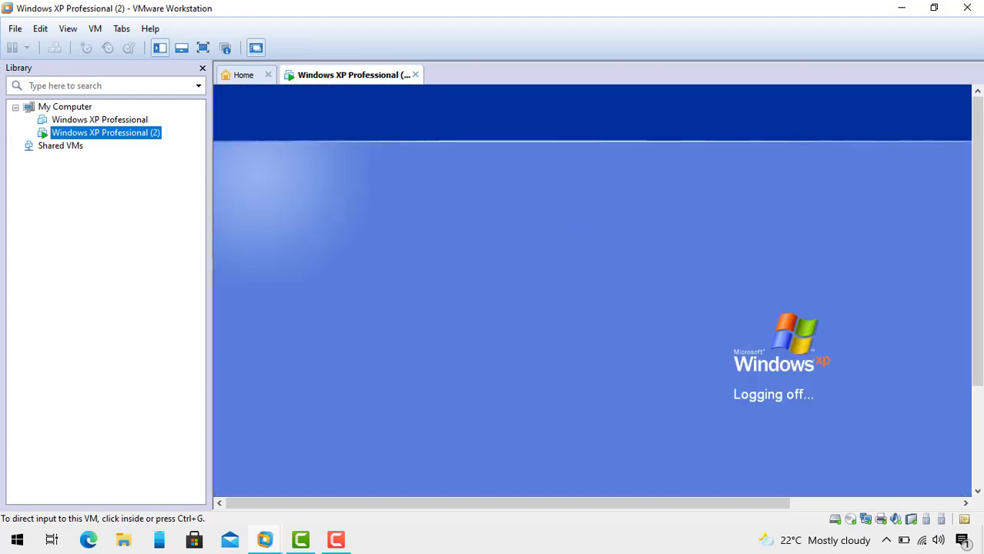
Close VMware Workstation once the virtual machine is powered off, and dismiss the OneDrive deleted-files reminders.
left_click(968, 10)
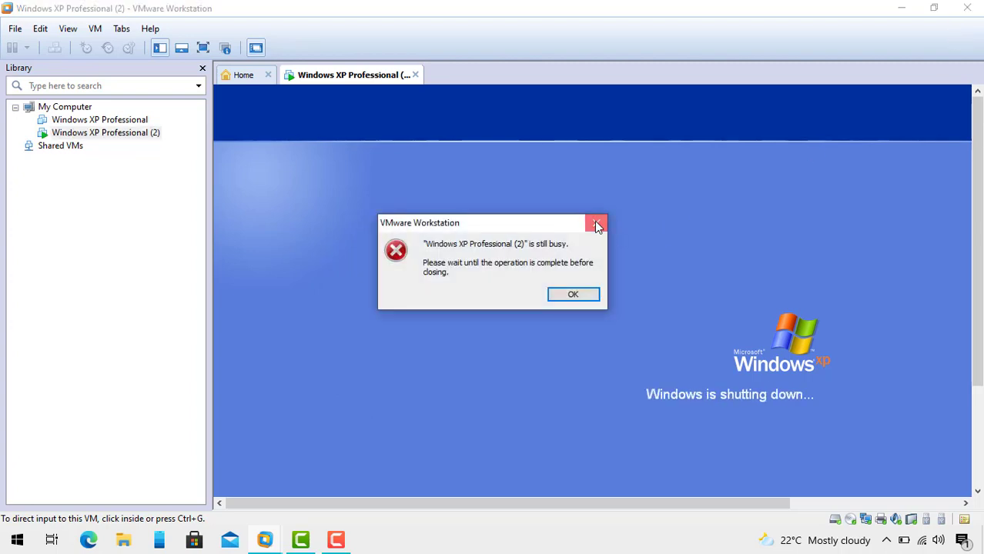
left_click(596, 222)
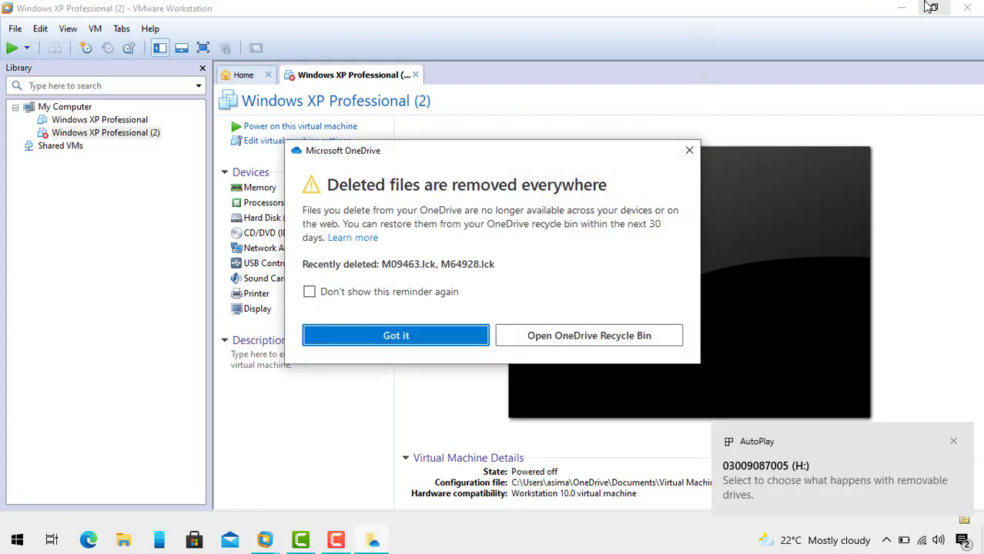
left_click(683, 153)
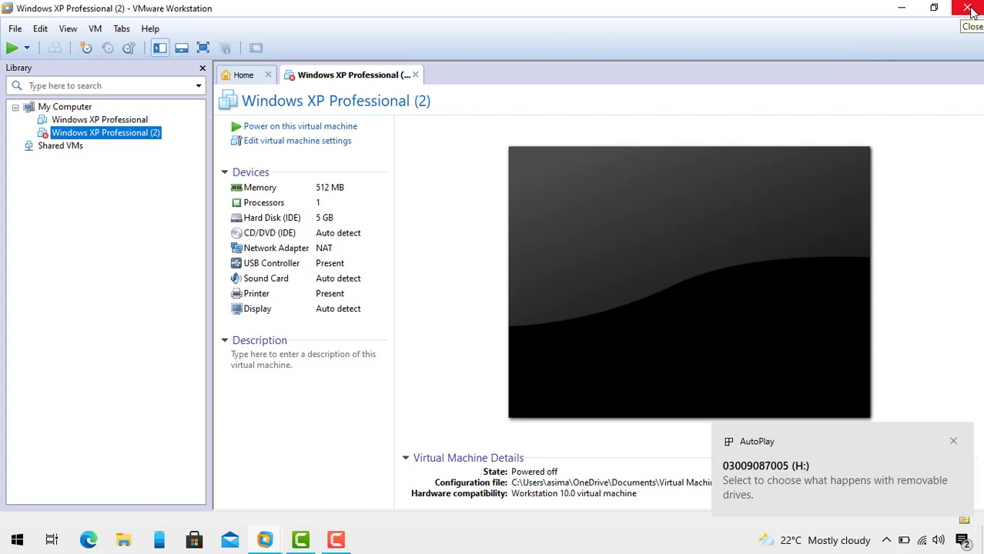
left_click(968, 9)
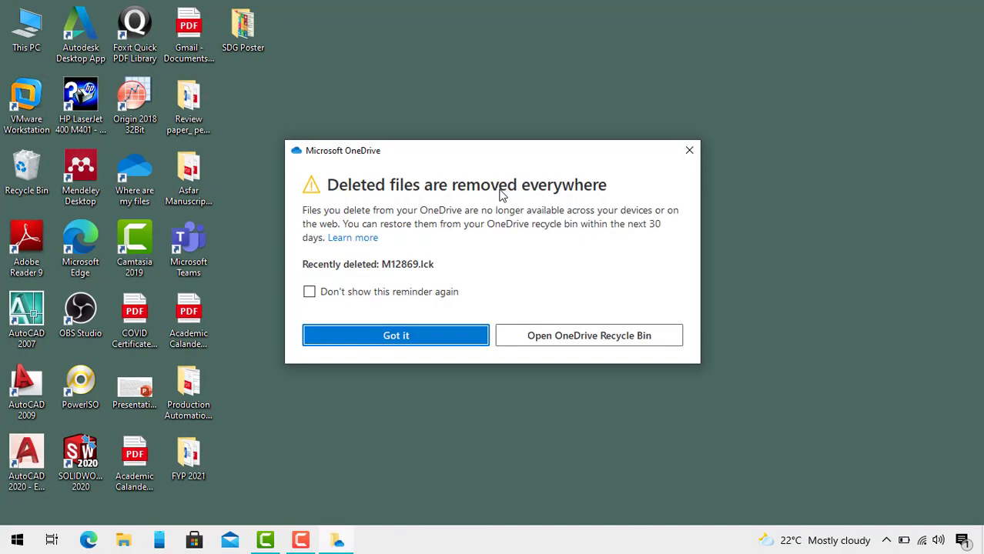
left_click(690, 151)
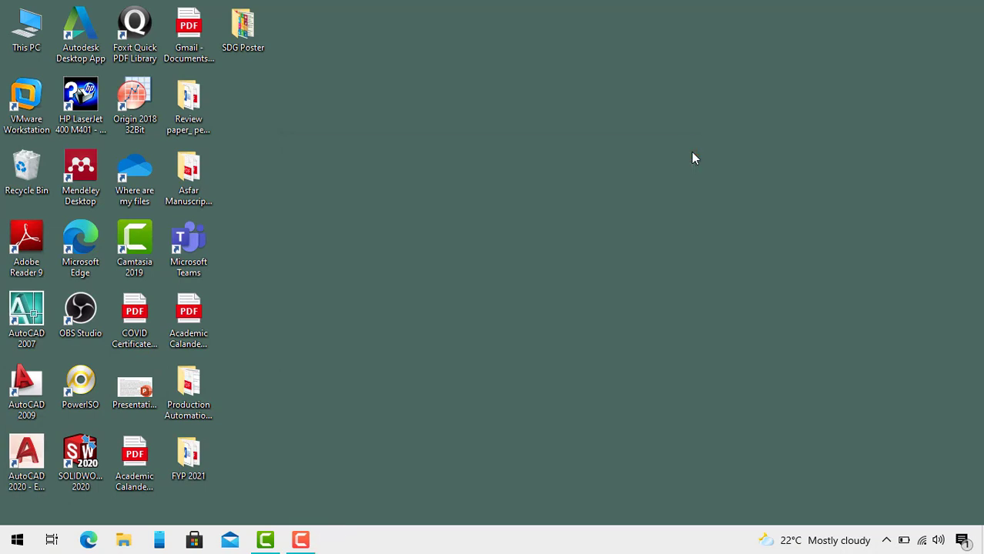